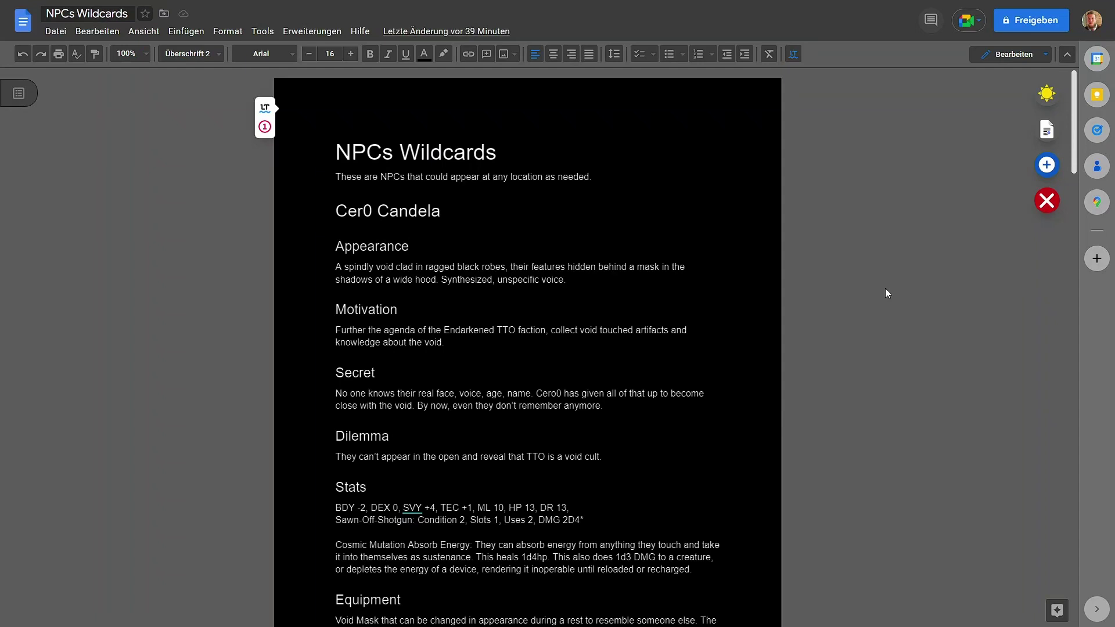
click(378, 211)
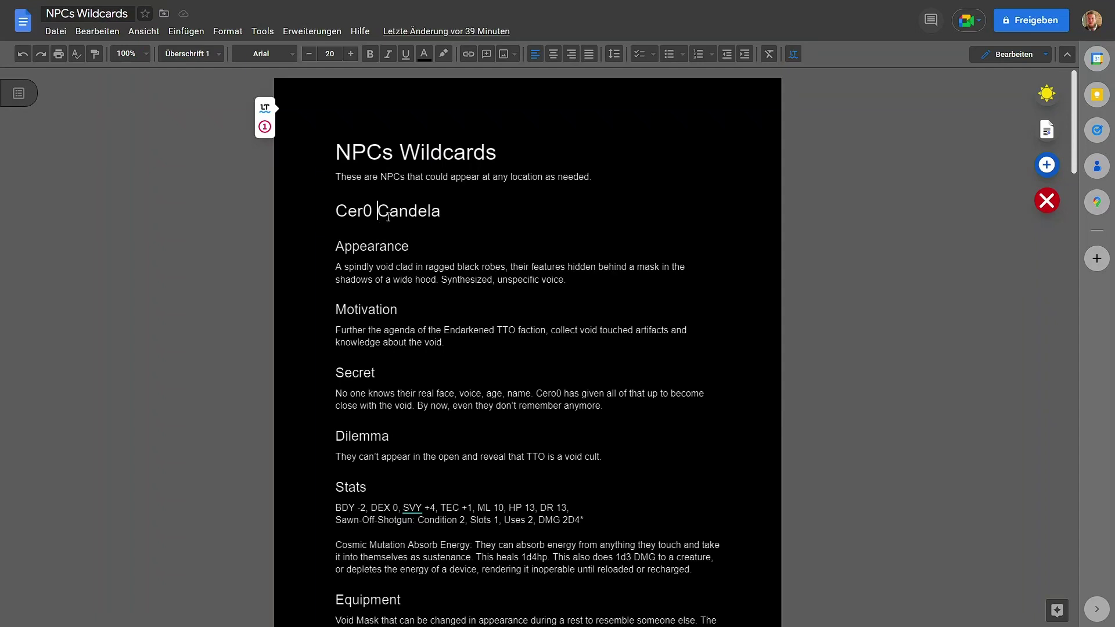
click(349, 211)
click(416, 213)
drag(372, 208, 364, 210)
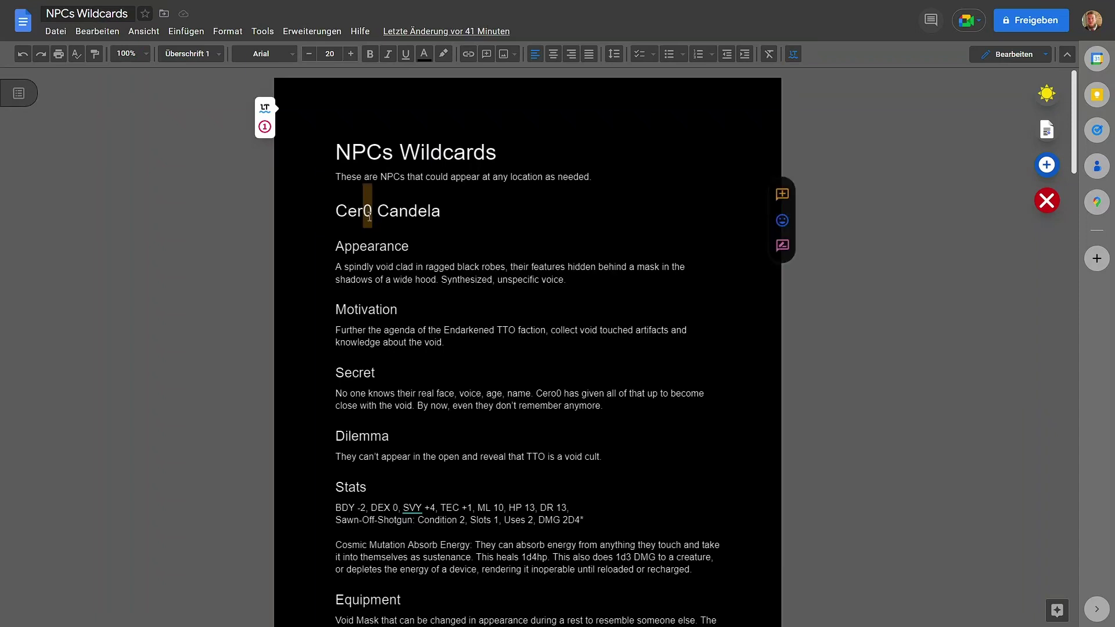
click(383, 275)
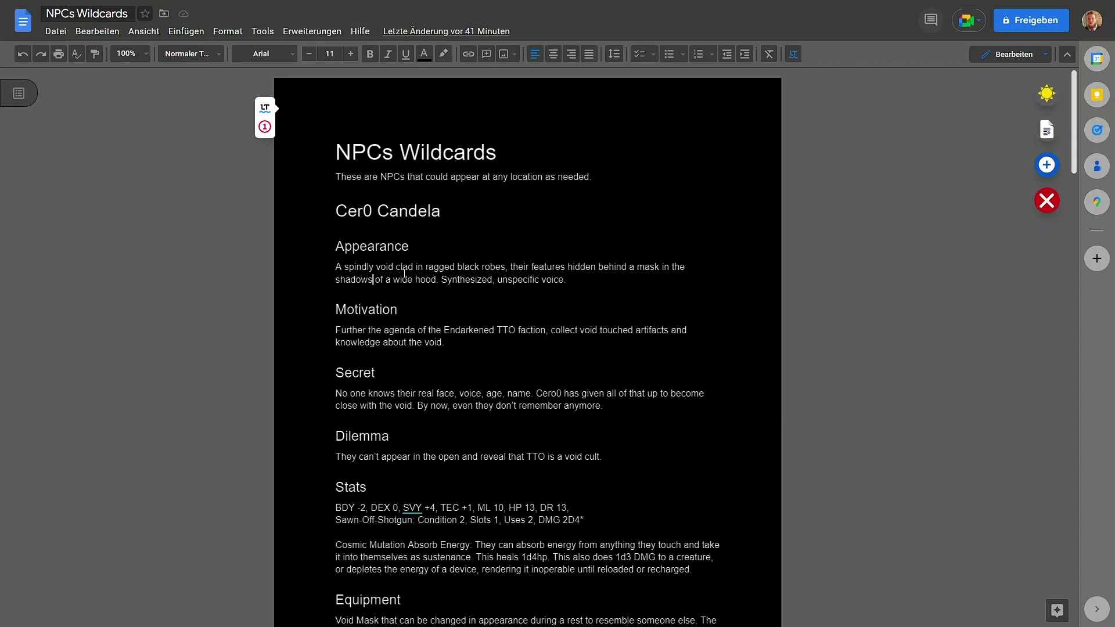
click(403, 269)
click(391, 332)
scroll(439, 316, down, 1)
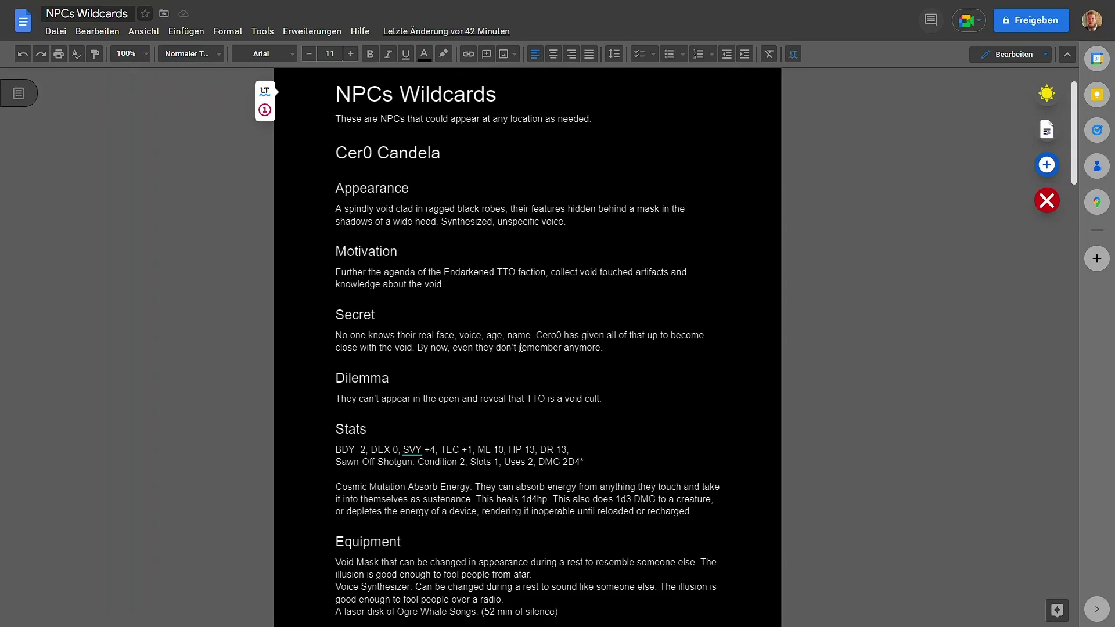
scroll(577, 342, down, 1)
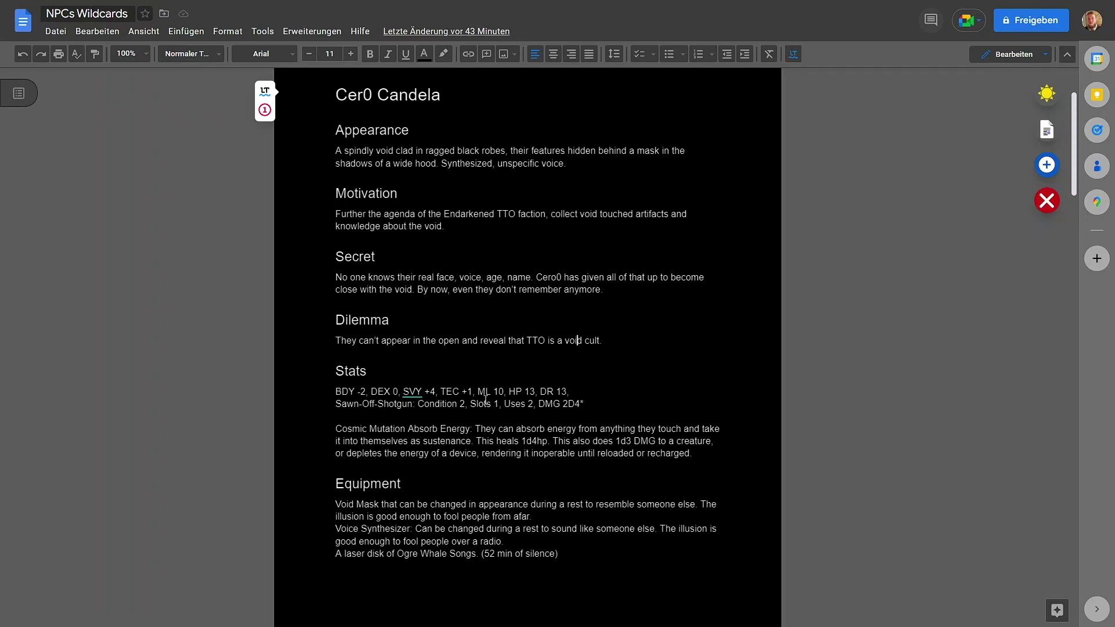
scroll(481, 407, down, 7)
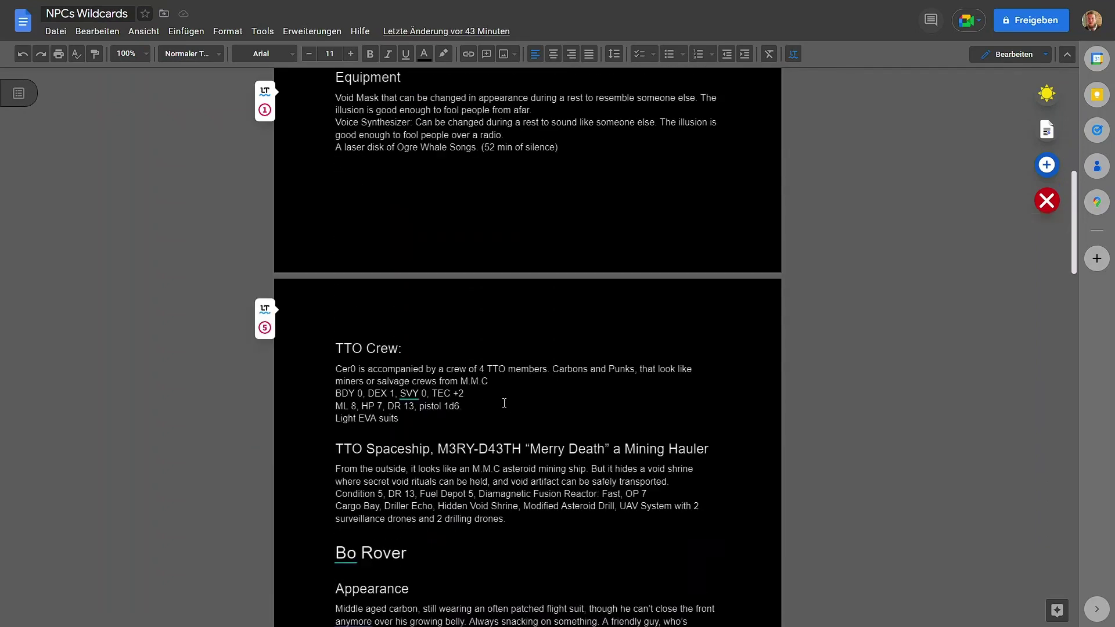
scroll(504, 403, up, 4)
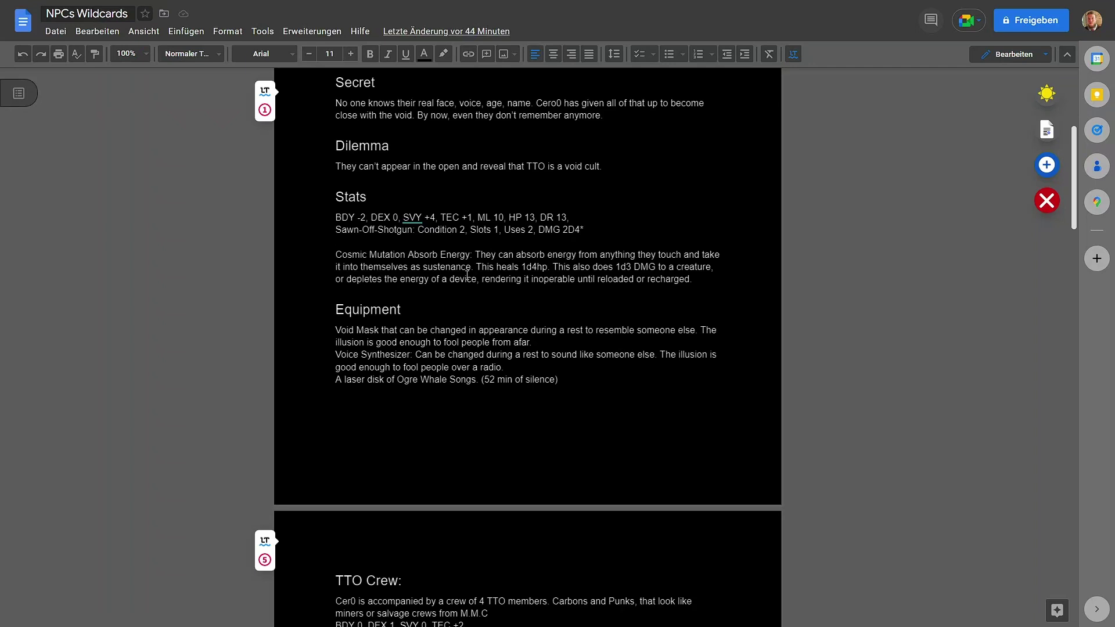
Step: Change Cer0's Absorb Energy damage from 1d3 to 1d4 DMG to a creature
click(520, 269)
click(476, 267)
click(512, 267)
click(533, 267)
double_click(631, 267)
text(1d4)
click(683, 280)
scroll(602, 271, down, 1)
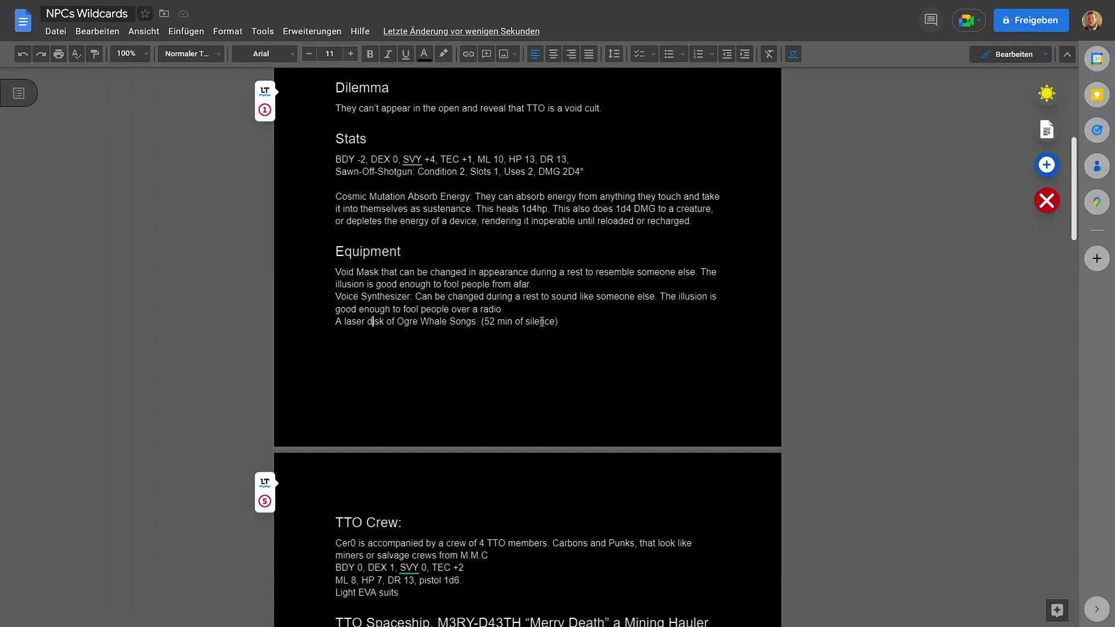
scroll(535, 321, down, 4)
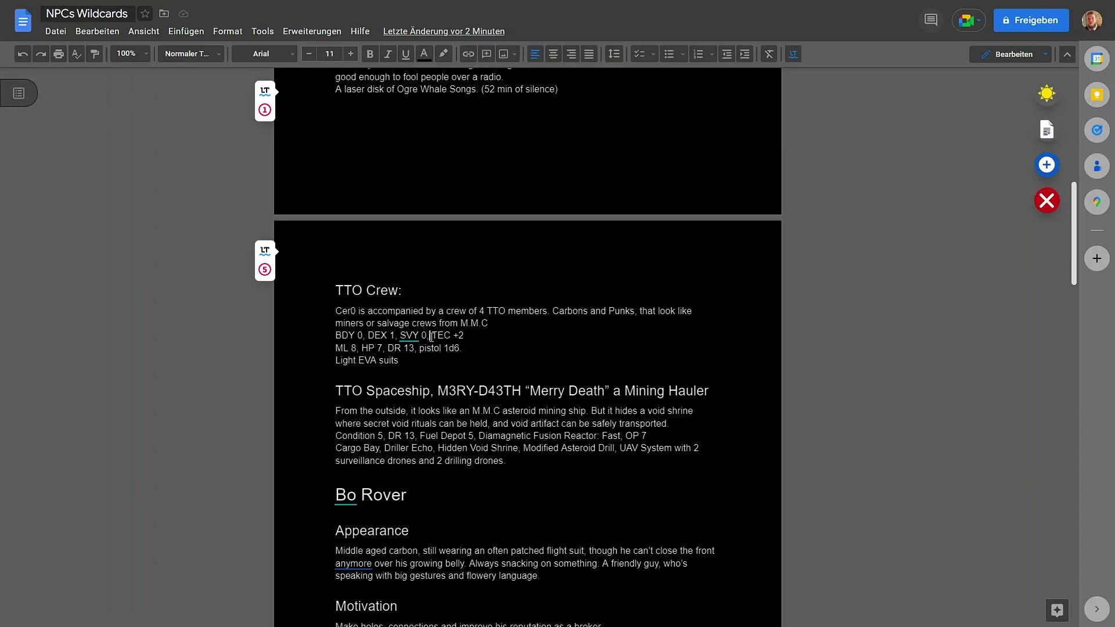
scroll(526, 215, down, 2)
click(402, 308)
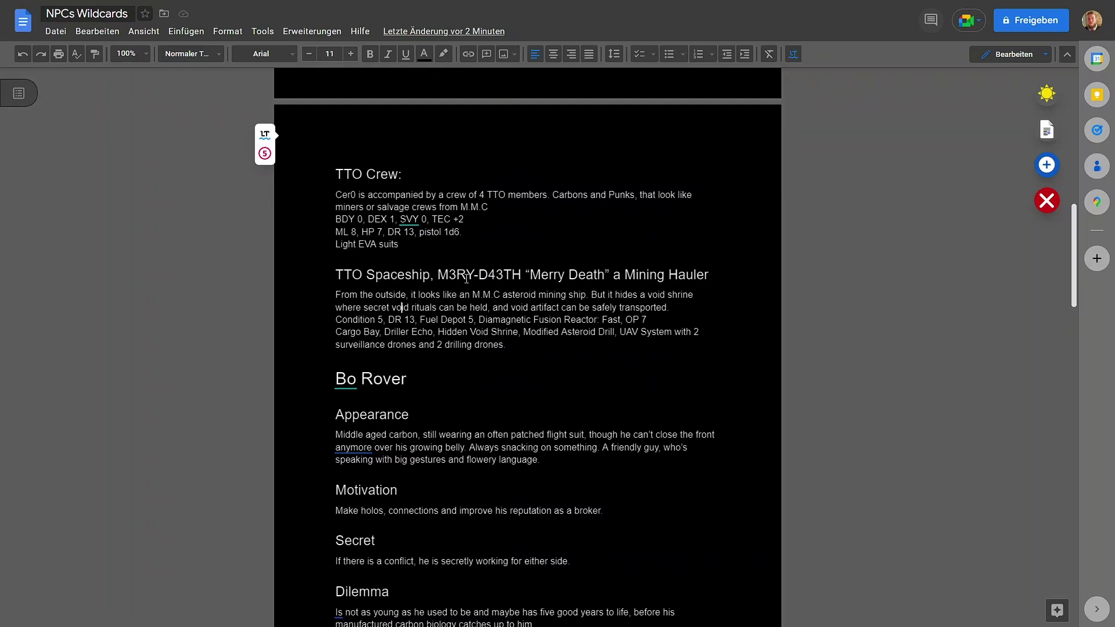
click(466, 277)
click(457, 277)
key(Down)
key(Down)
key(Down)
click(423, 319)
click(454, 332)
click(606, 332)
click(631, 332)
click(494, 345)
scroll(486, 335, down, 1)
click(386, 320)
scroll(425, 322, down, 1)
scroll(425, 322, down, 2)
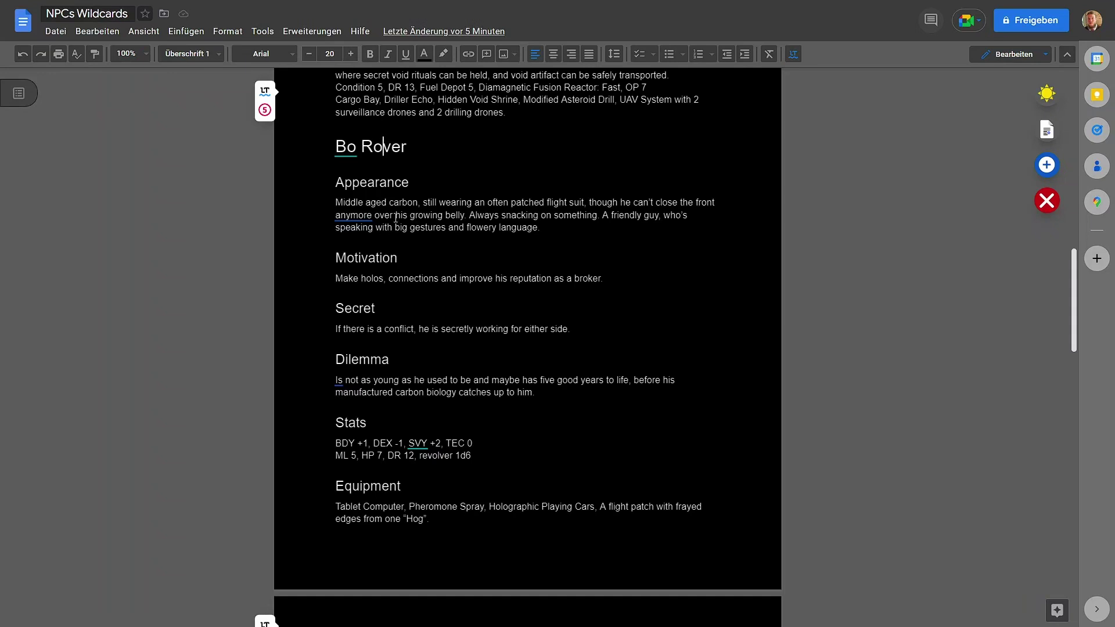
click(386, 215)
click(602, 278)
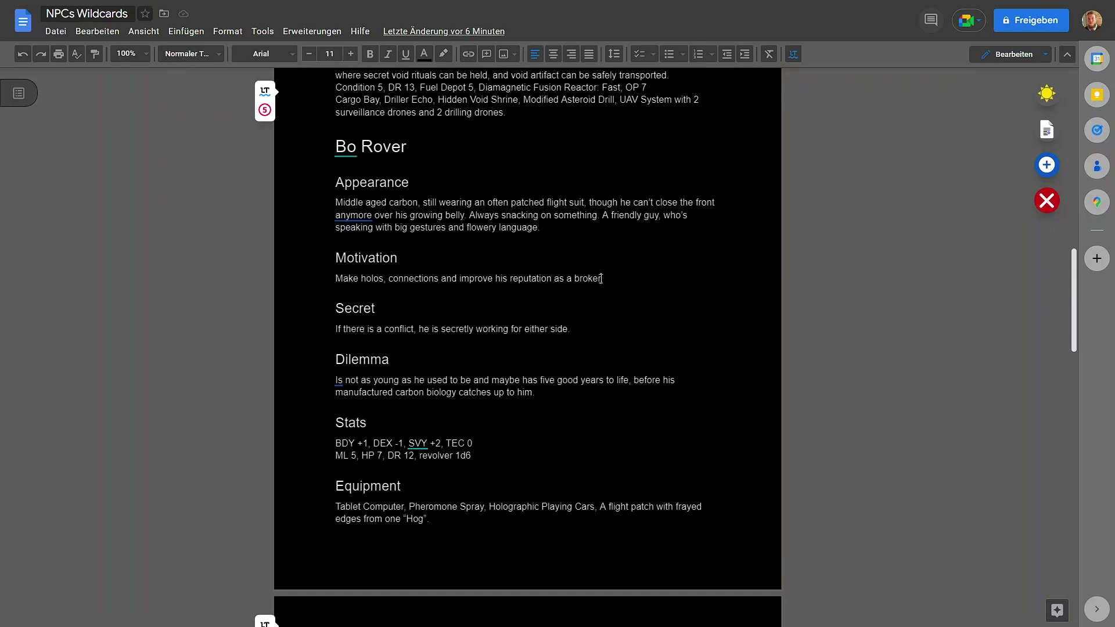
click(394, 328)
scroll(496, 373, down, 4)
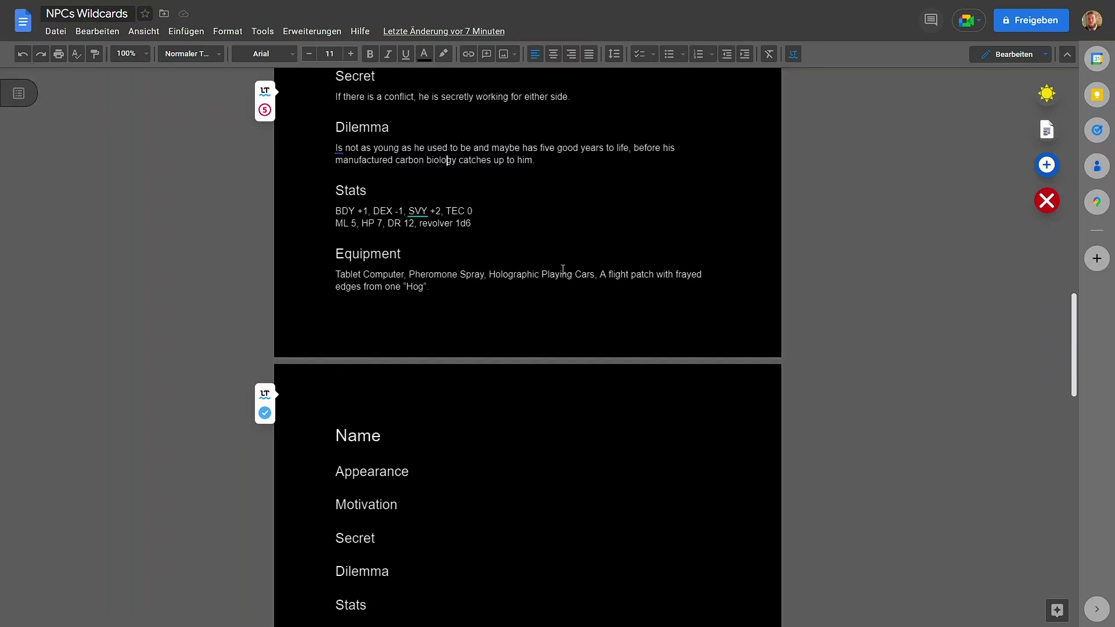
click(607, 276)
text(suit)
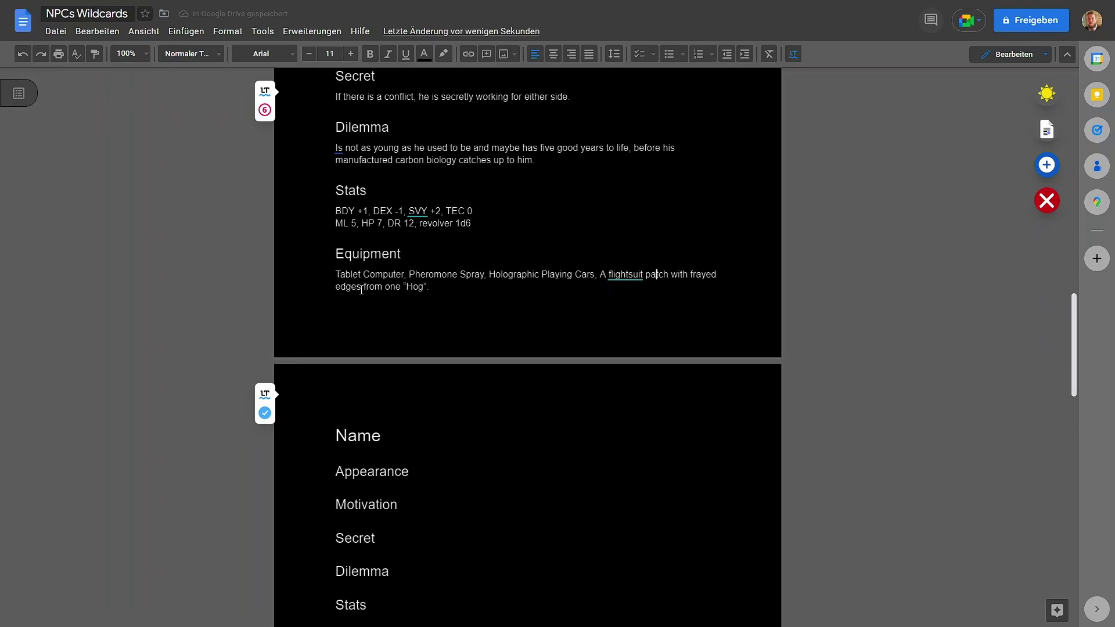
key(Left)
key(Left)
key(Left)
key(Left)
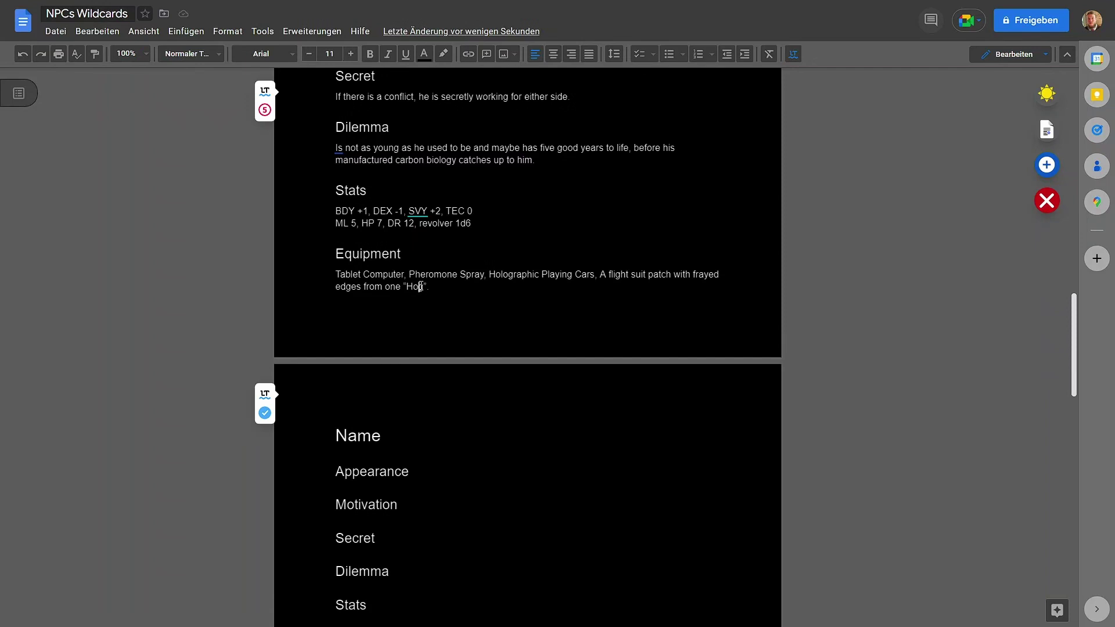
scroll(420, 287, up, 1)
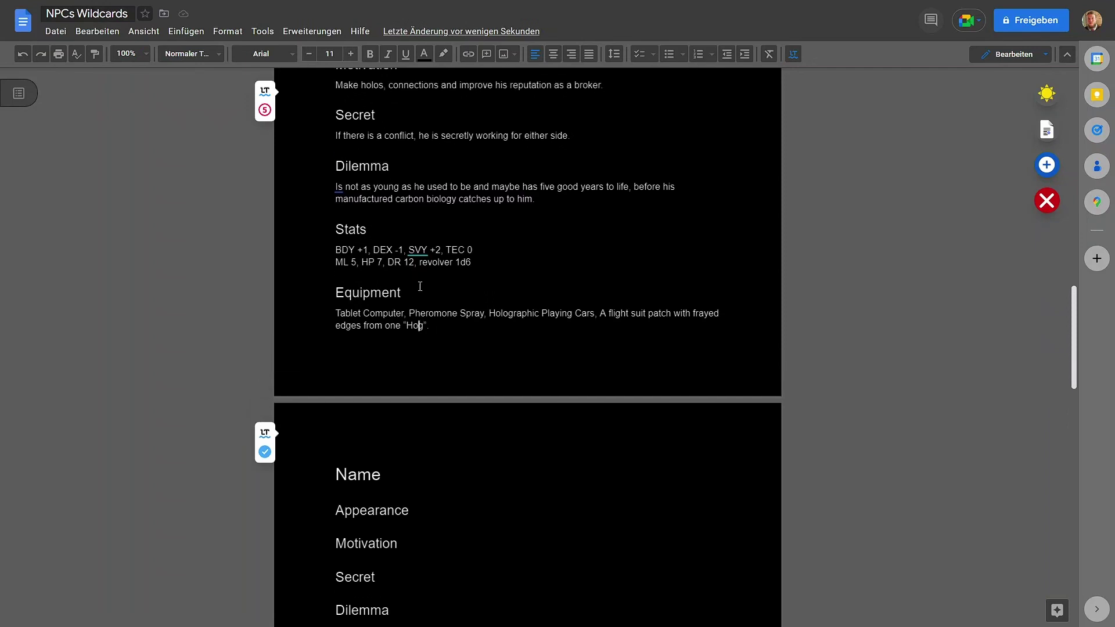
scroll(420, 287, up, 2)
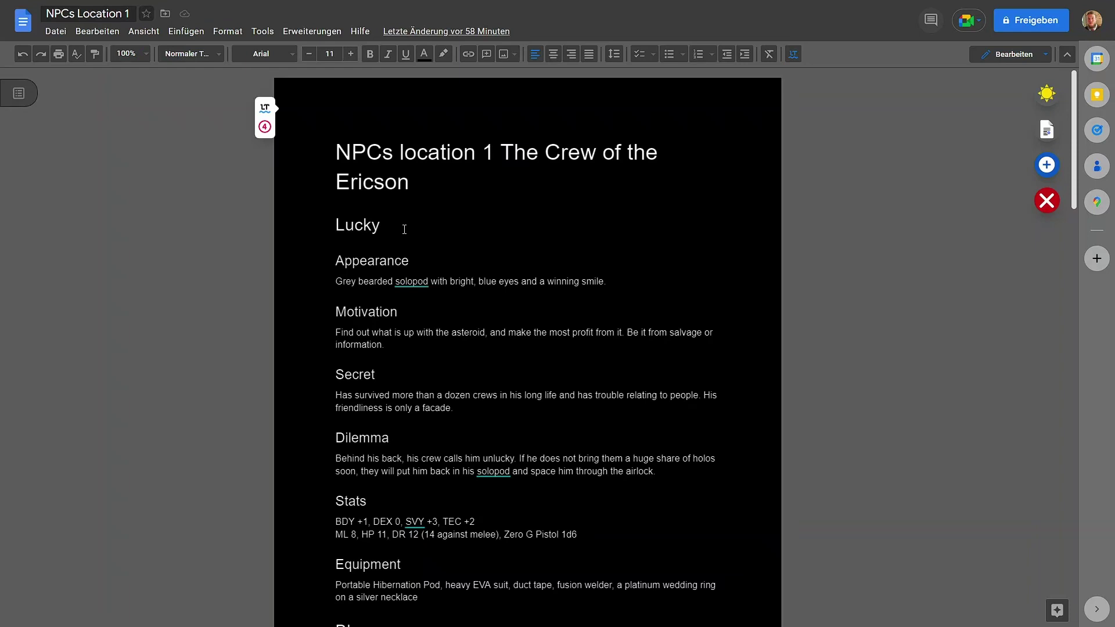
Step: Add a comma after 'bright' in Lucky's Appearance line and review his Secret wording
click(366, 227)
click(369, 280)
text(,)
scroll(393, 165, down, 3)
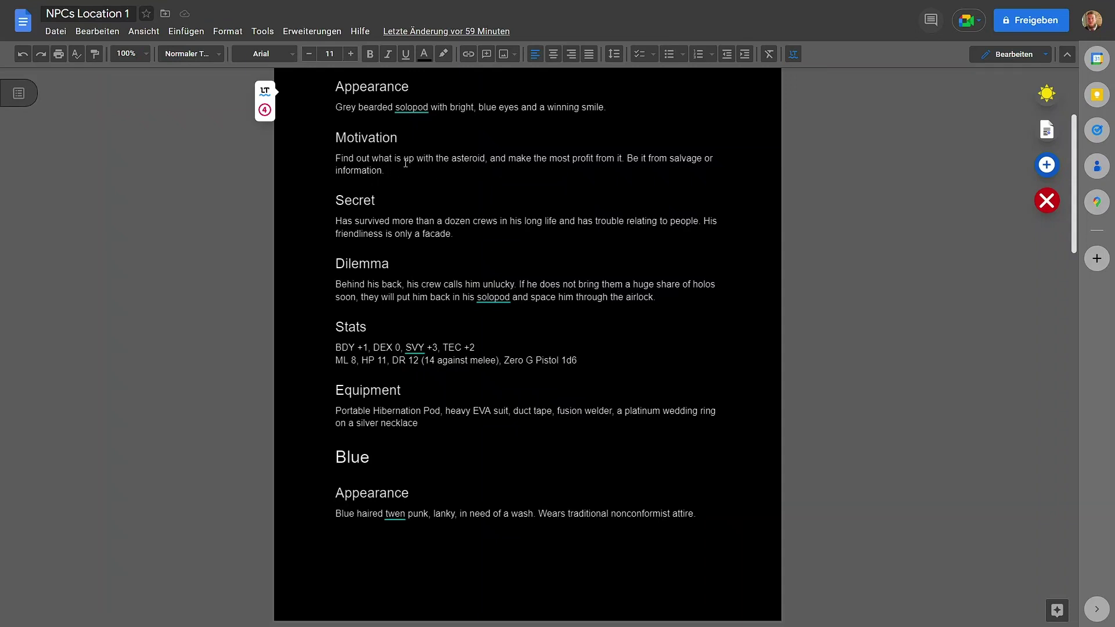
click(415, 233)
scroll(666, 297, up, 3)
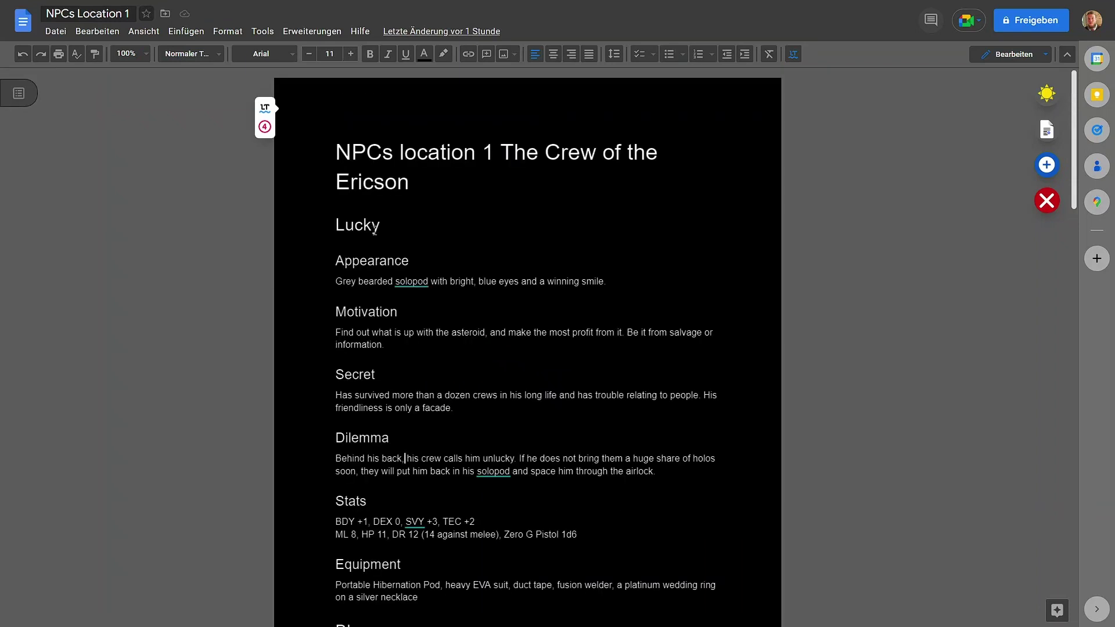
scroll(466, 302, down, 1)
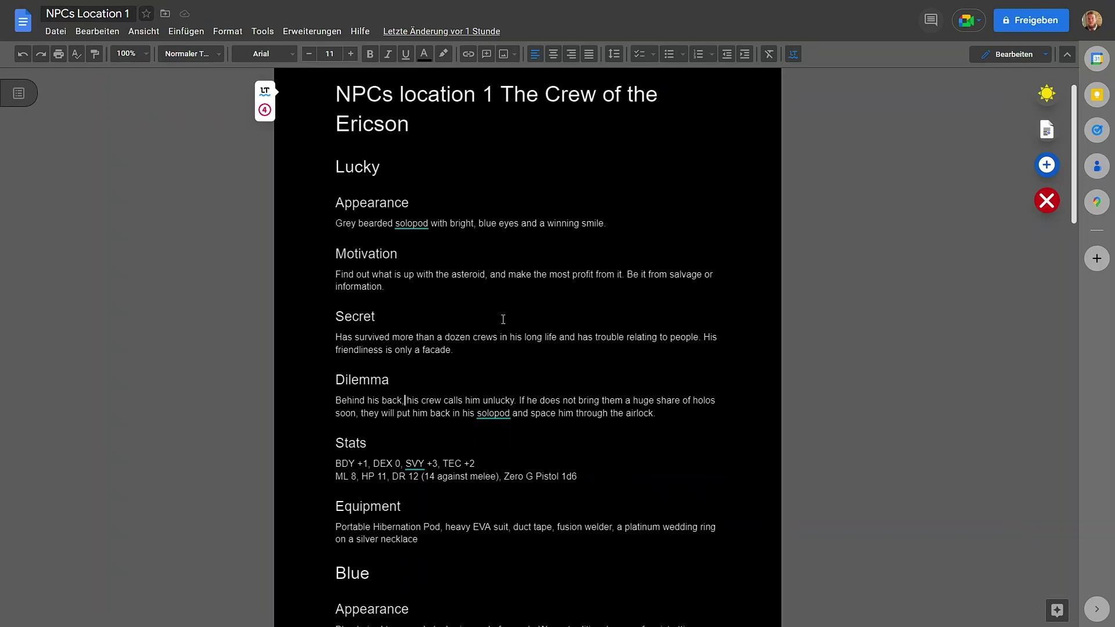
scroll(453, 337, down, 3)
click(396, 352)
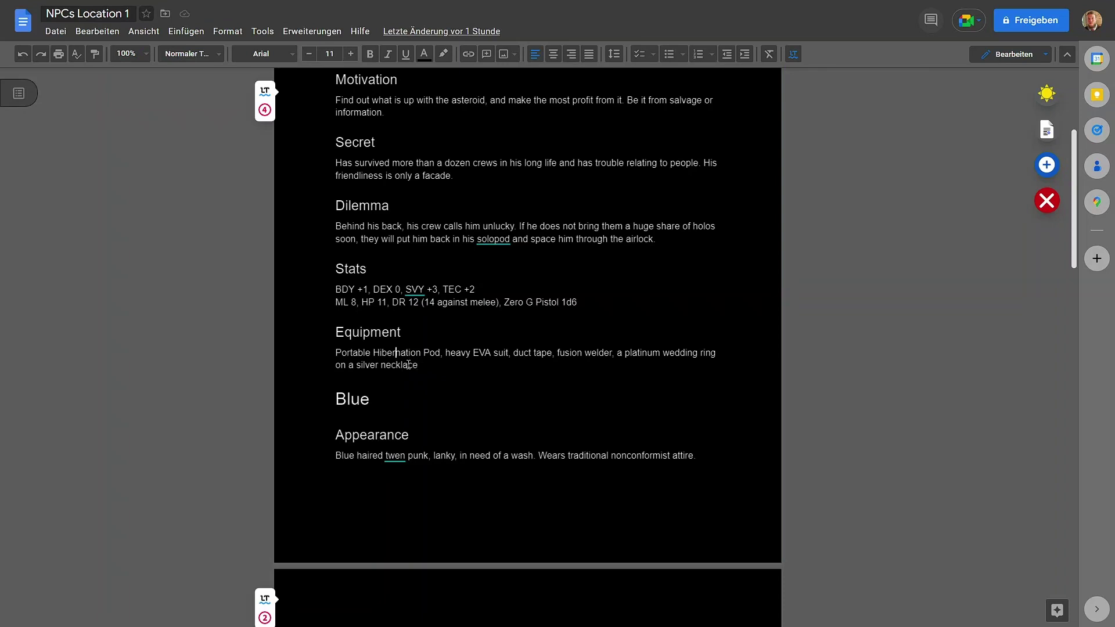
scroll(408, 365, down, 4)
click(350, 179)
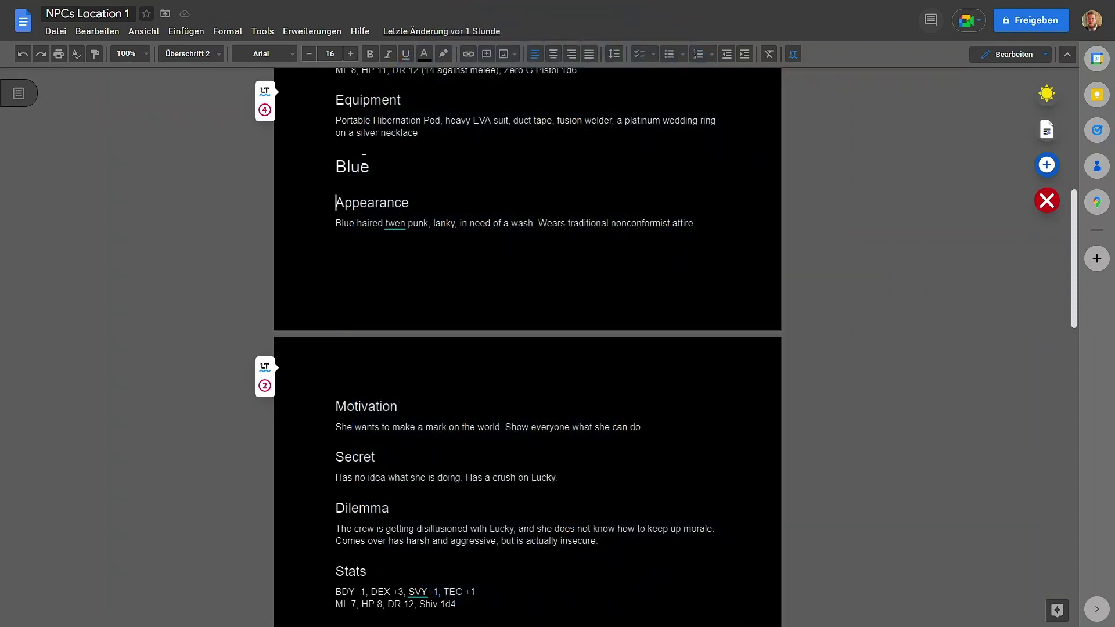
click(364, 224)
click(629, 226)
click(619, 226)
click(430, 430)
scroll(433, 406, down, 1)
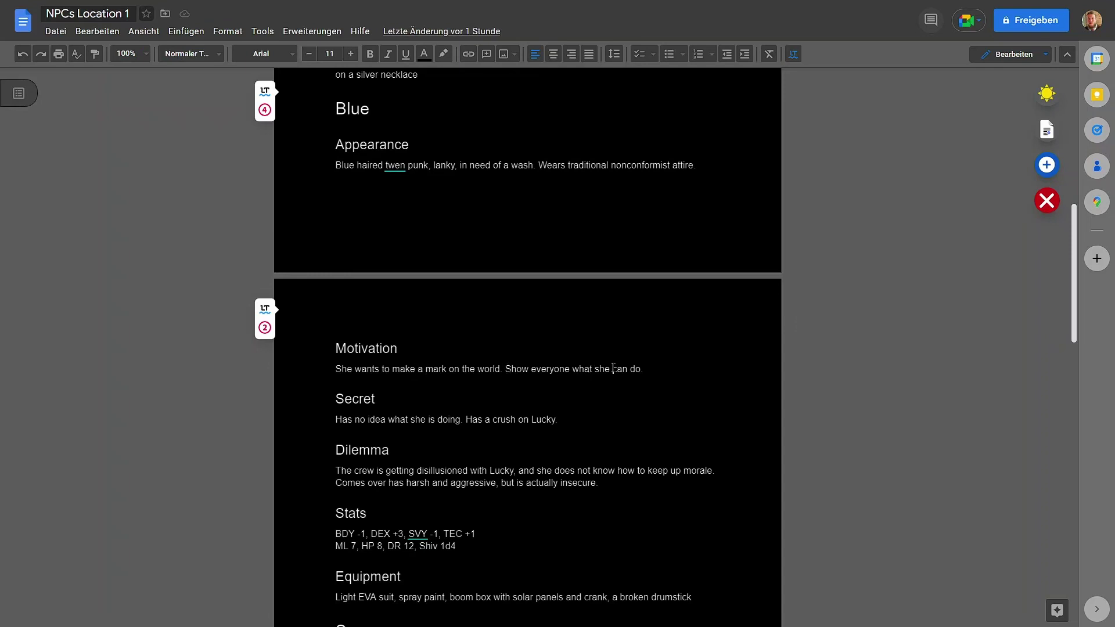
click(407, 450)
click(536, 421)
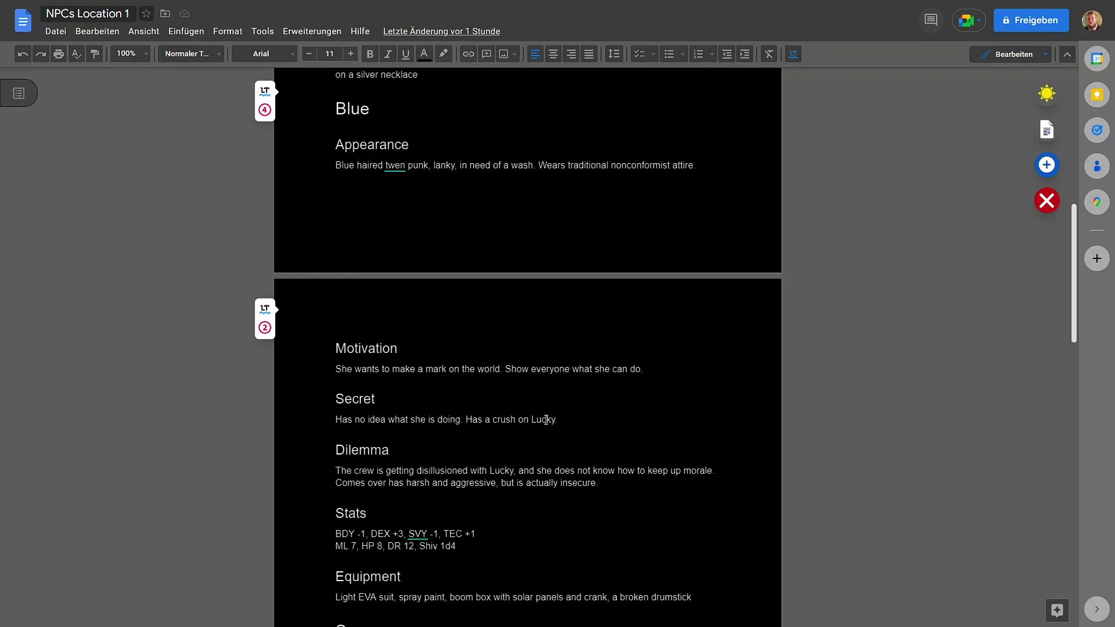
click(382, 419)
scroll(510, 370, down, 4)
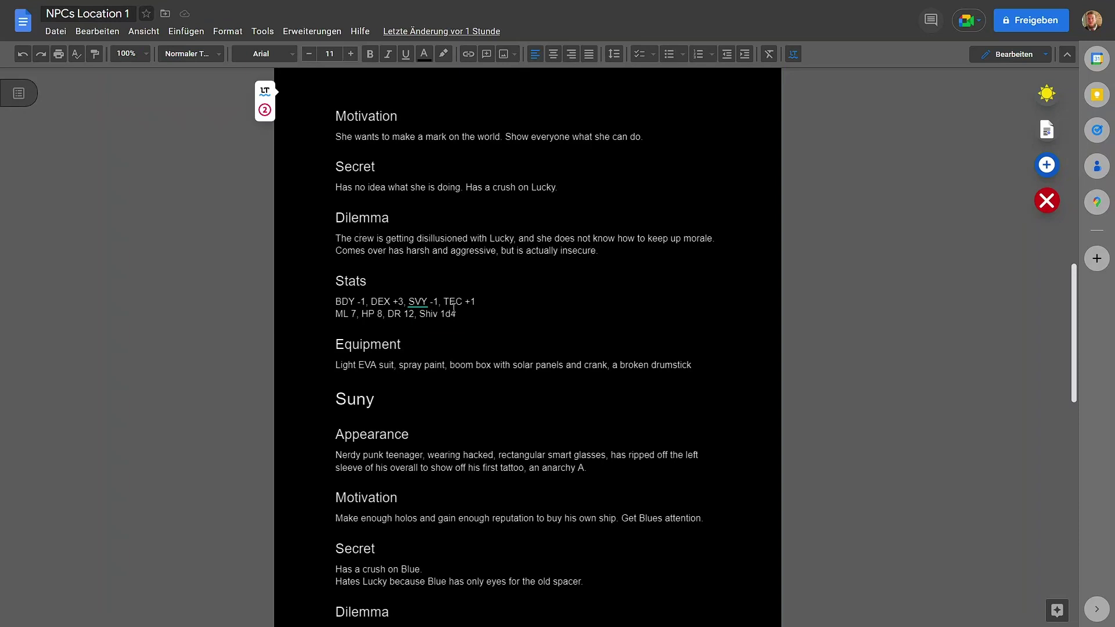
click(398, 365)
Step: Proofread Suny's Appearance and Motivation lines, leaving the text unchanged
scroll(523, 320, down, 3)
click(376, 264)
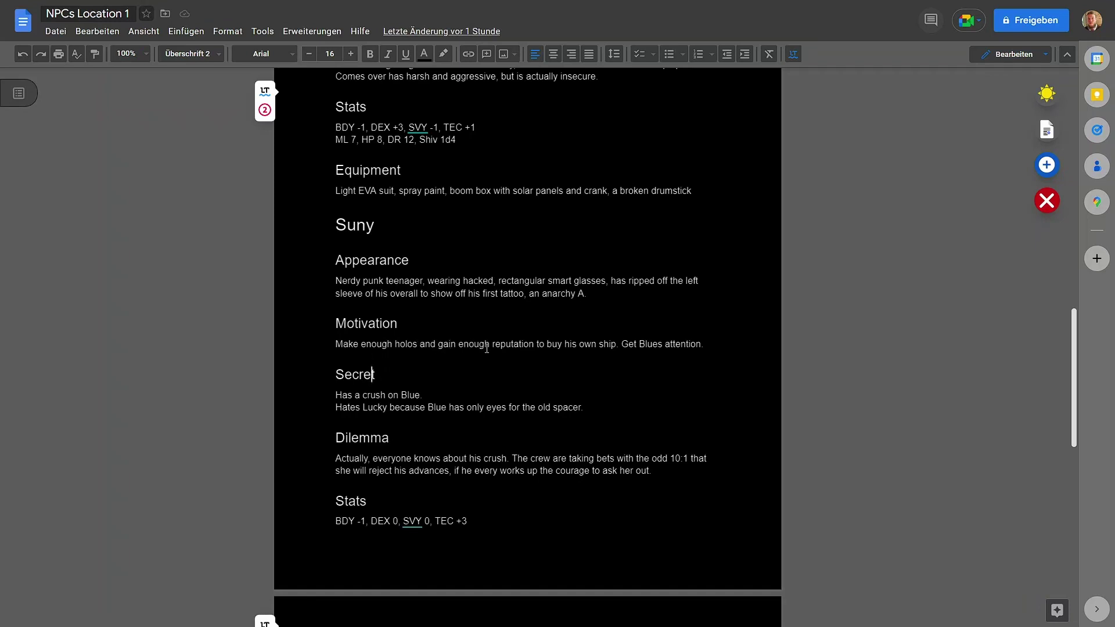
click(593, 344)
Step: End Suny's Secret with a period, 'Has a crush on Blue.', and proofread her Dilemma
click(408, 377)
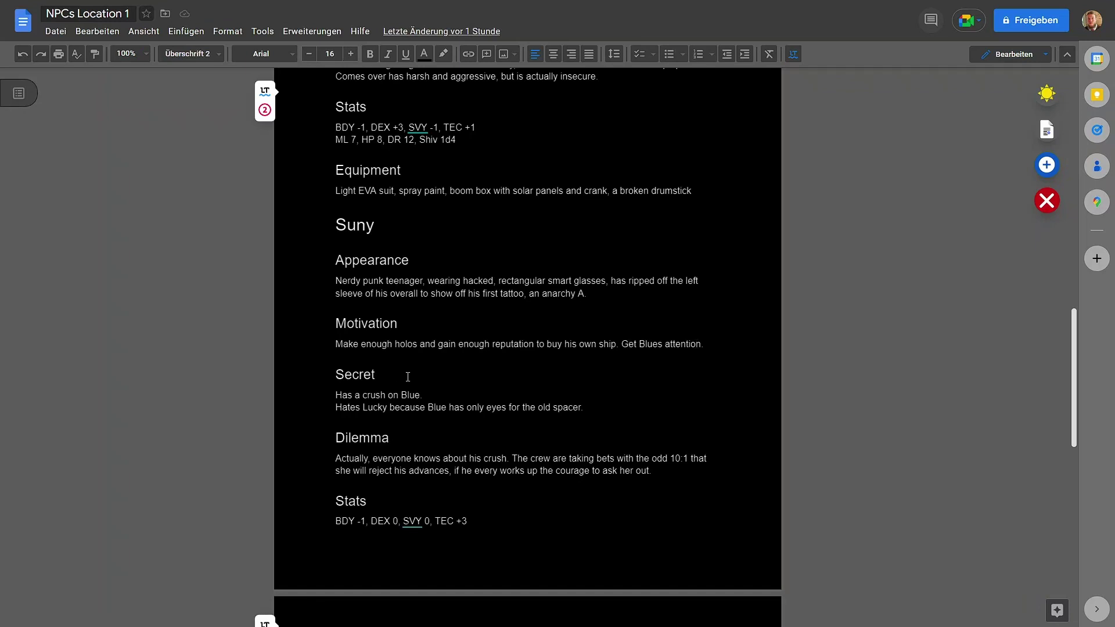
click(346, 409)
click(554, 408)
scroll(555, 409, down, 3)
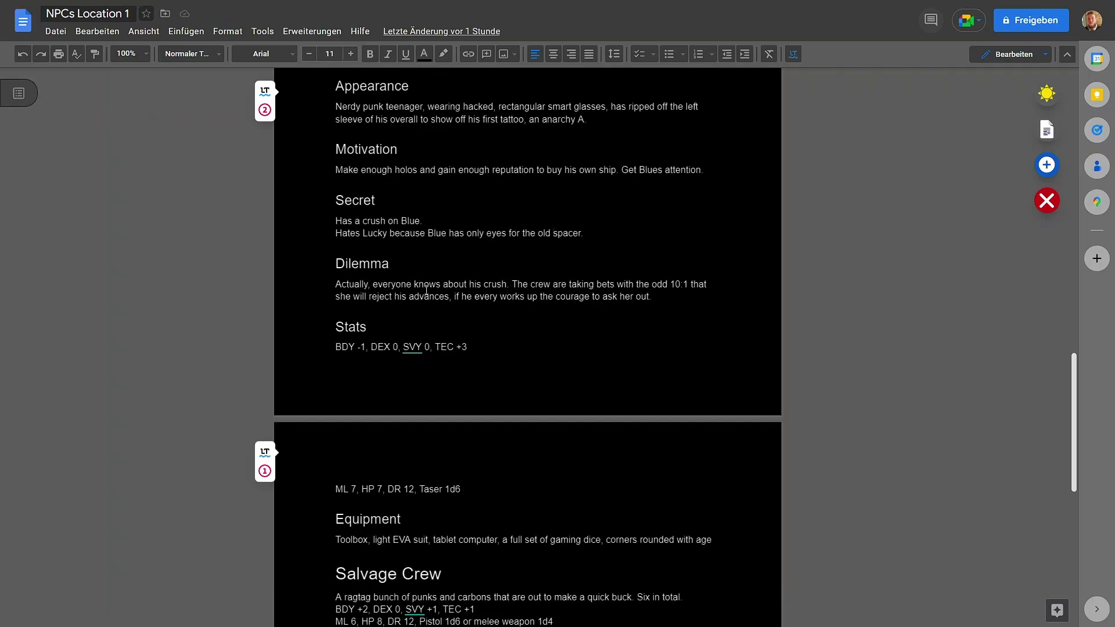
click(393, 297)
click(497, 285)
Step: Check Suny's Equipment line, including Toolbox and 'corners rounded with age'
scroll(634, 298, down, 2)
click(352, 425)
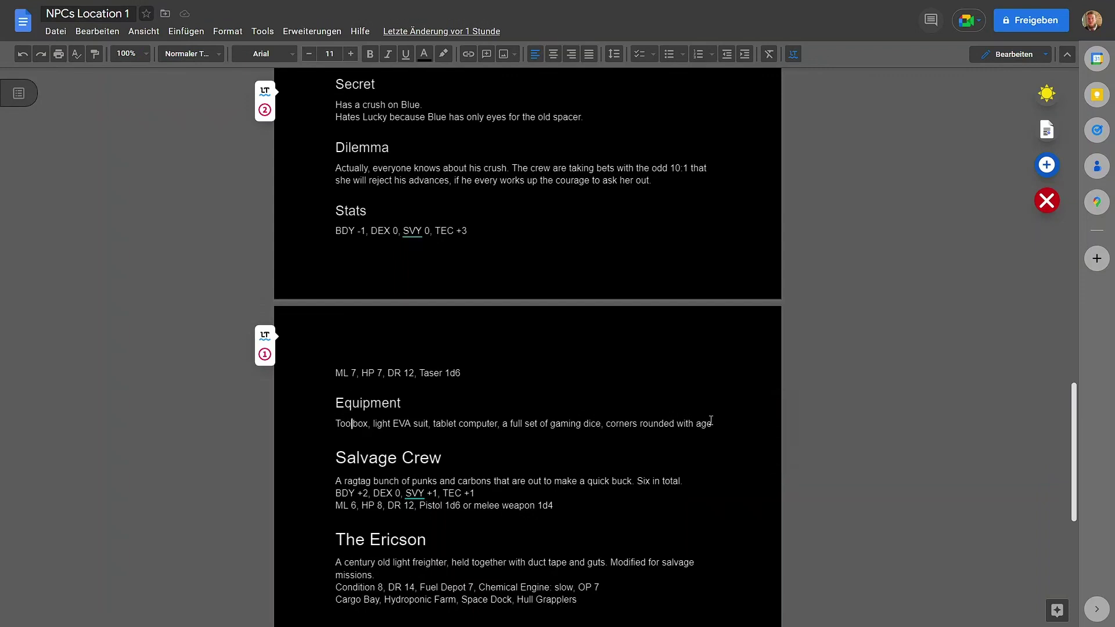
click(674, 422)
scroll(637, 421, down, 3)
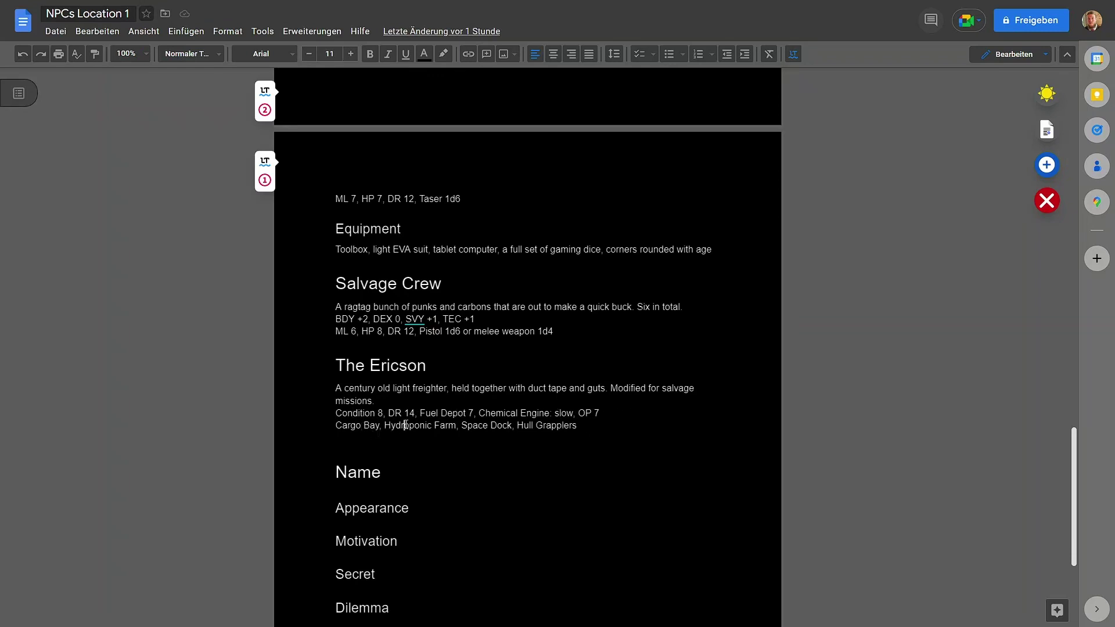
click(547, 427)
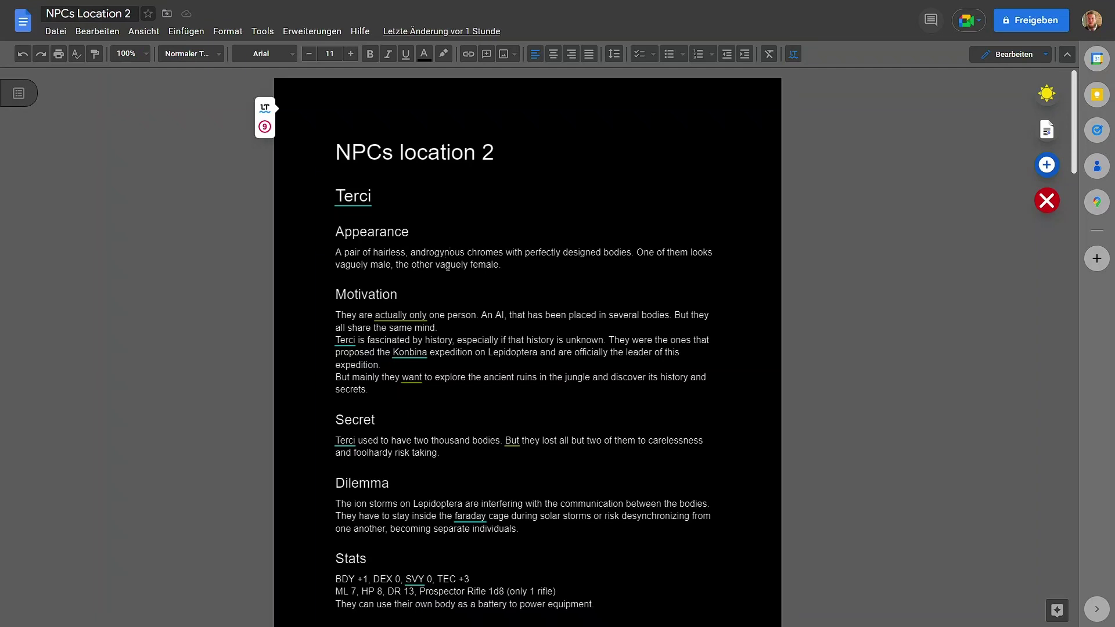
Step: Add a comma after 'male' in Terci's Appearance and check the phrase 'actually only'
click(456, 259)
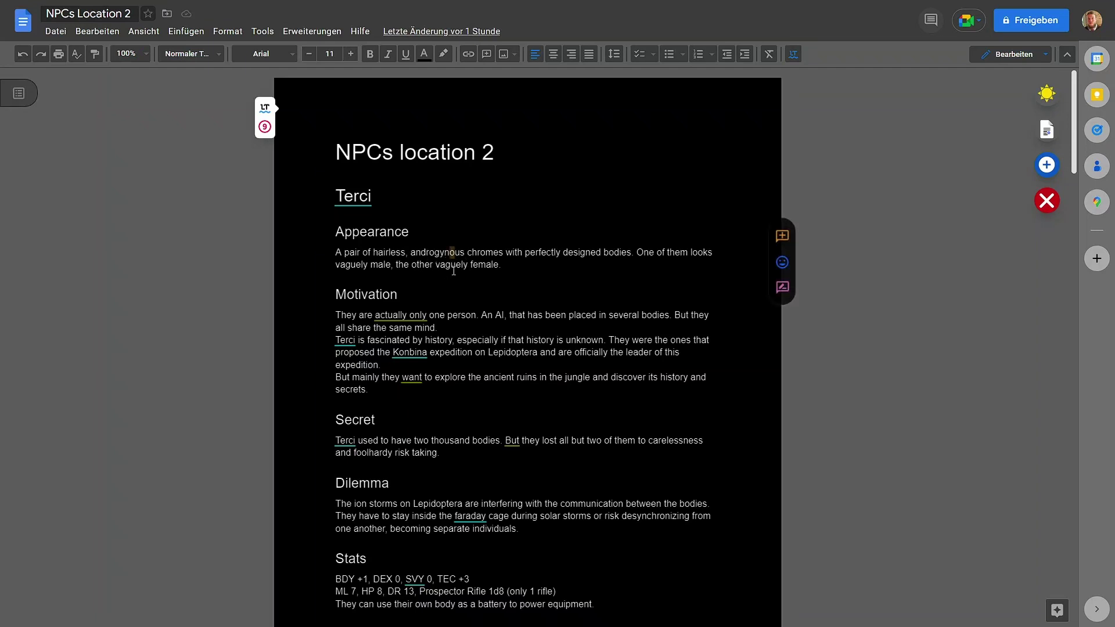
click(392, 264)
text(,)
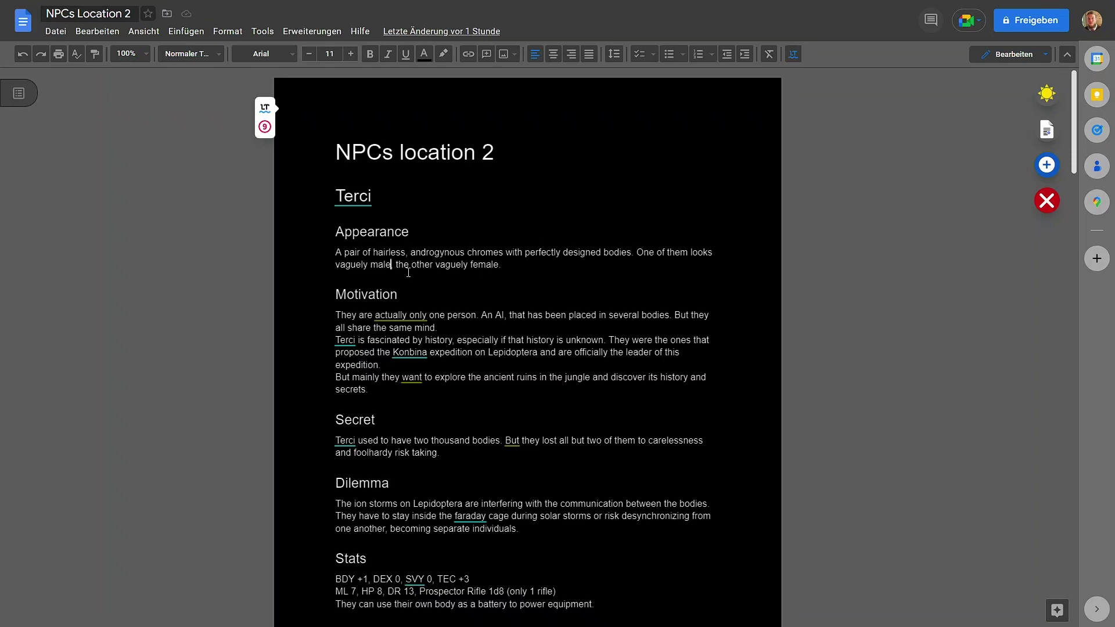
click(408, 315)
click(357, 315)
scroll(398, 199, down, 2)
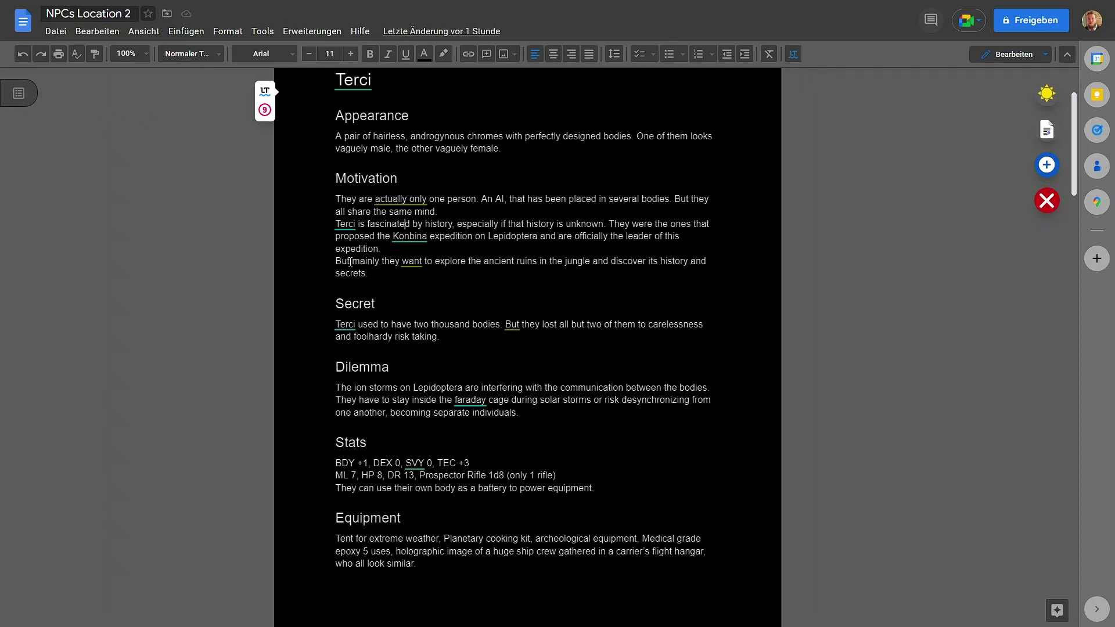
click(413, 337)
scroll(447, 526, down, 1)
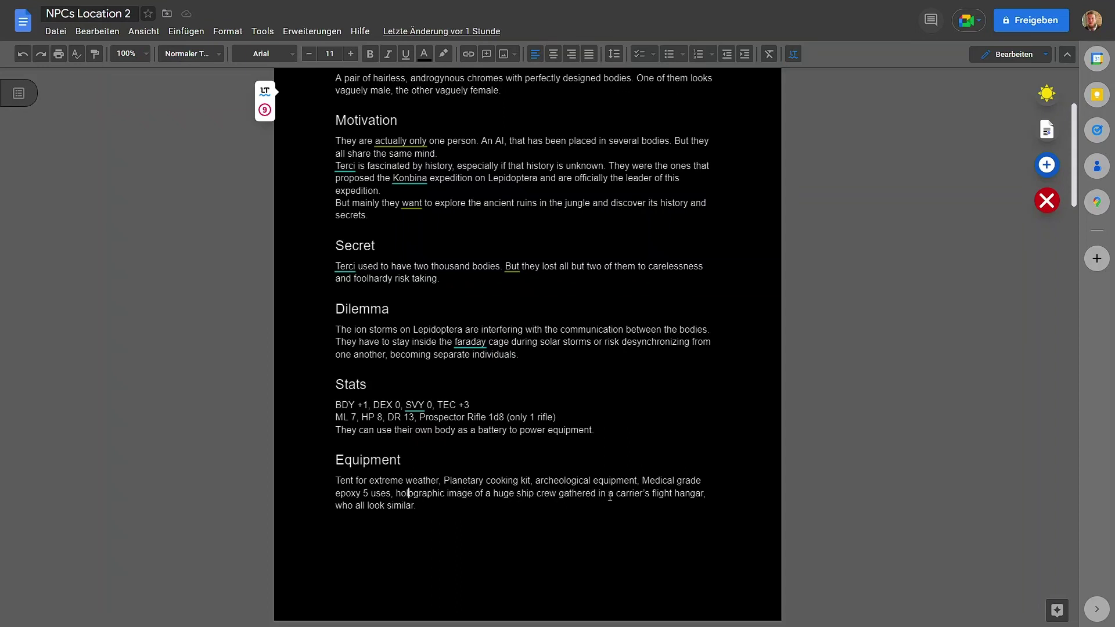
click(390, 506)
scroll(539, 434, up, 2)
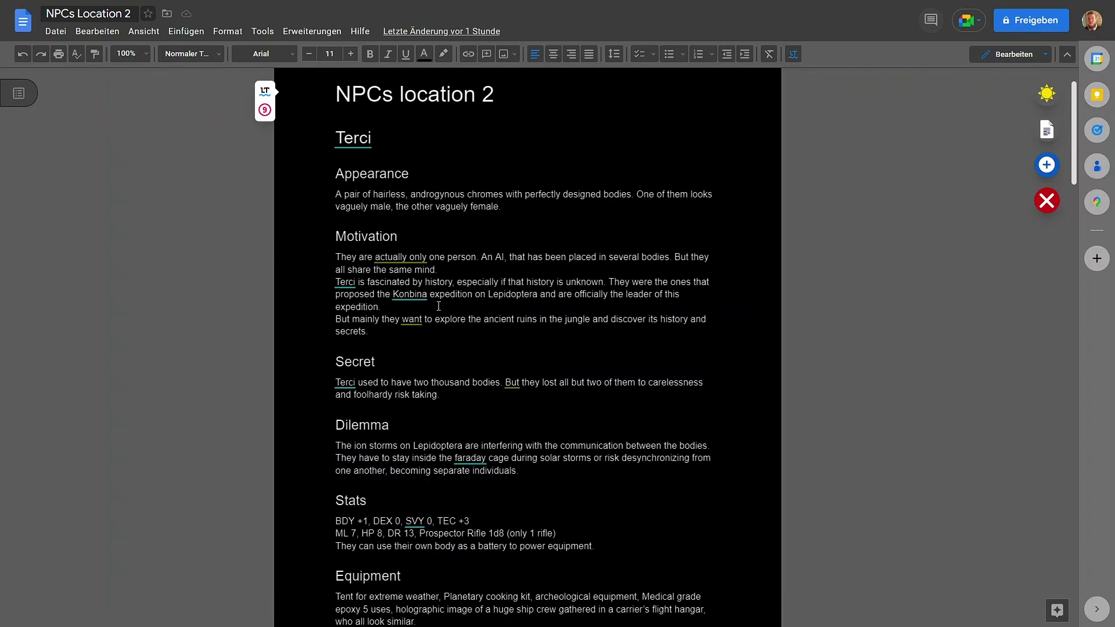
scroll(406, 423, down, 1)
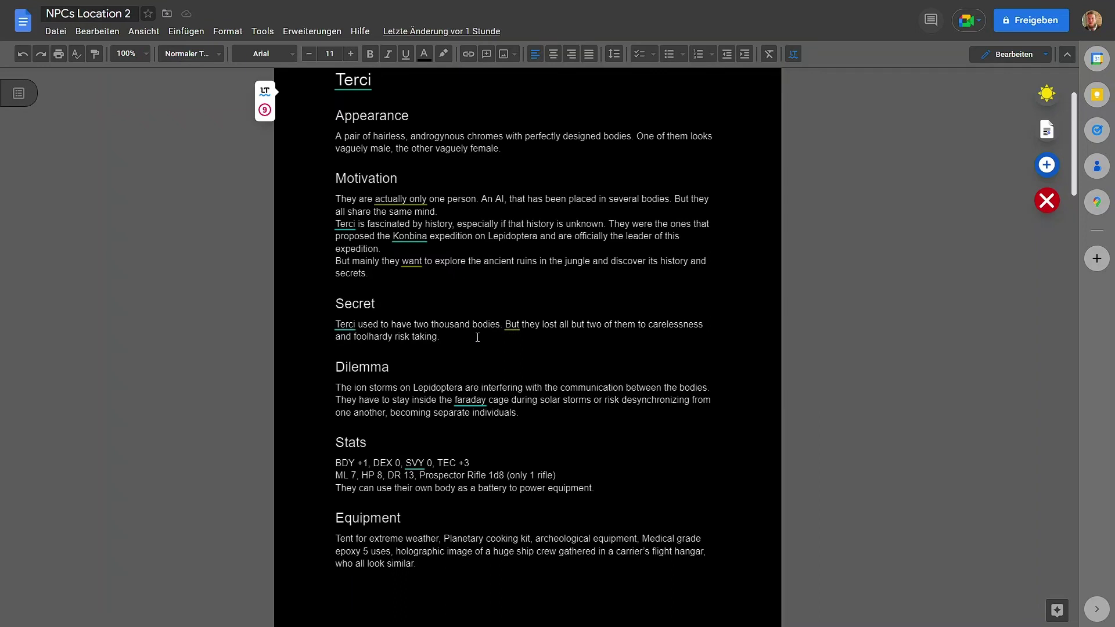
click(388, 400)
click(385, 387)
Step: Review Terci's Dilemma and Equipment, then the Konbina Expedition Members heading and 12 scientists line
click(494, 401)
scroll(418, 391, down, 4)
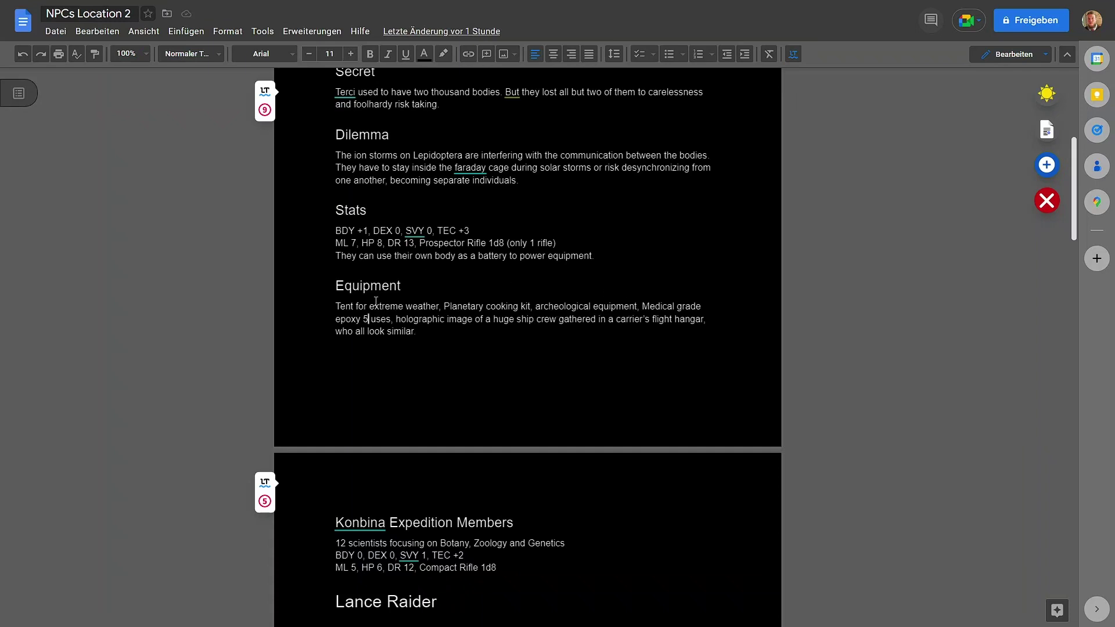
click(416, 320)
scroll(508, 311, down, 5)
click(453, 234)
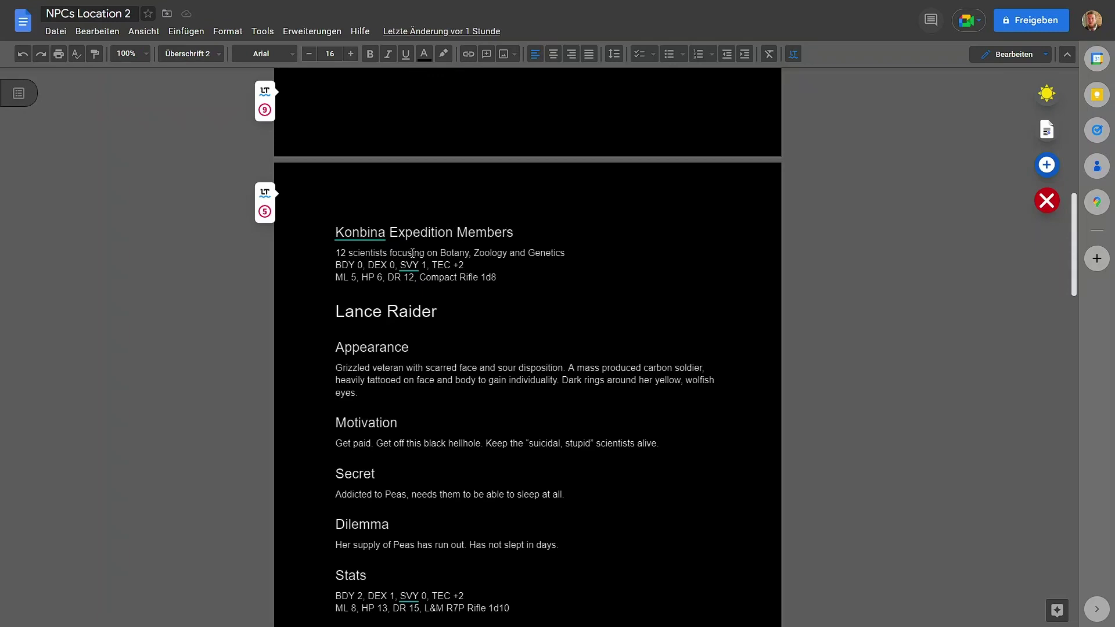
click(384, 254)
scroll(516, 264, down, 3)
click(446, 141)
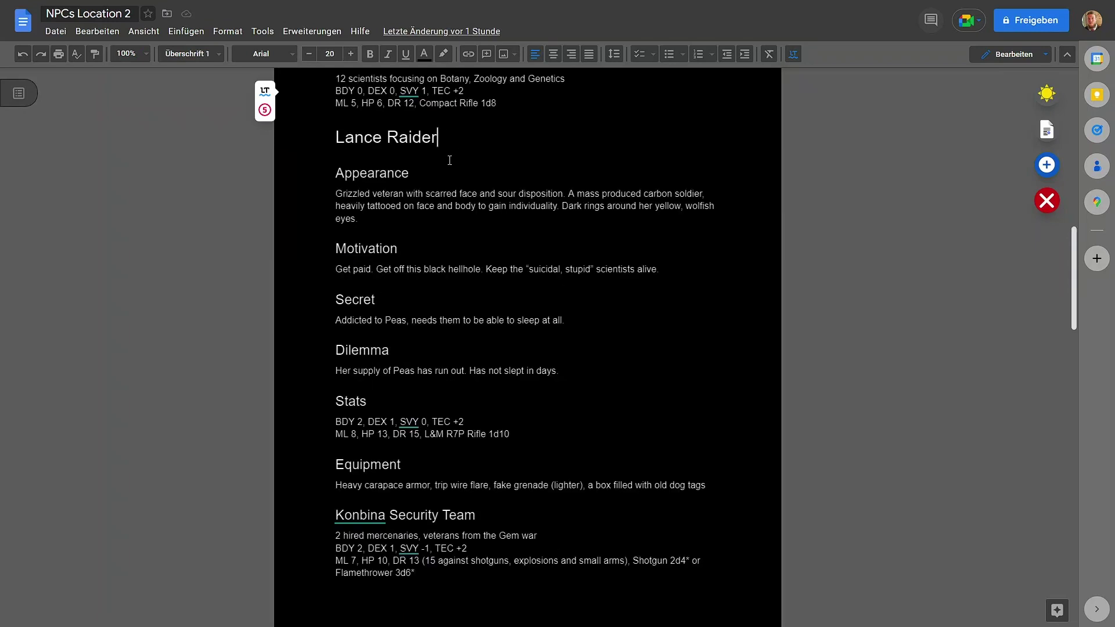
click(364, 195)
click(389, 268)
click(377, 270)
click(590, 270)
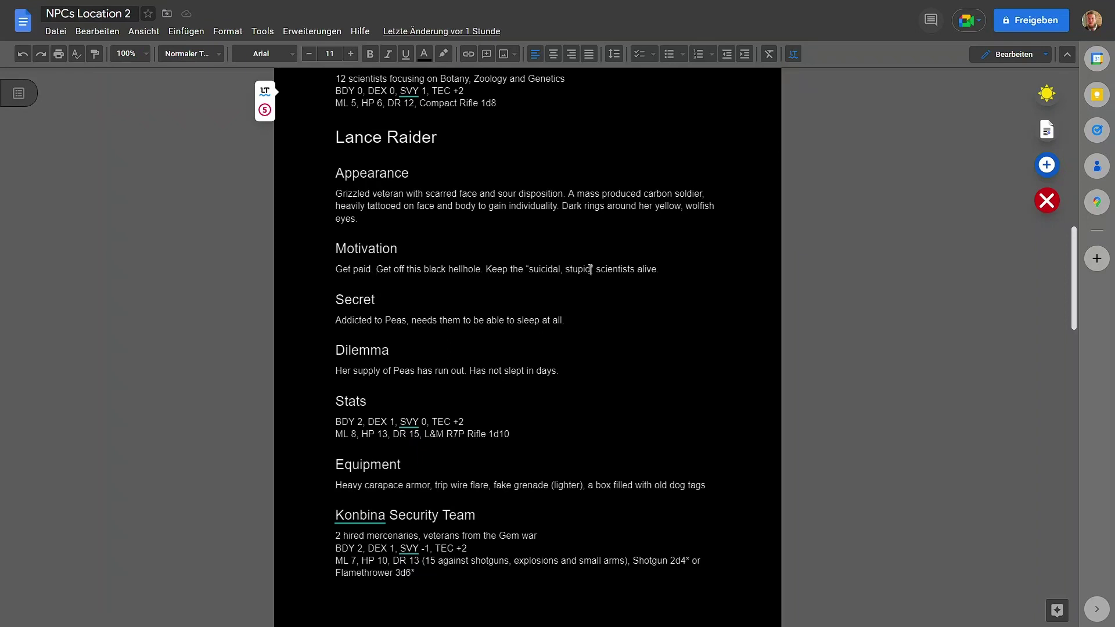
click(642, 270)
click(411, 320)
scroll(491, 354, down, 2)
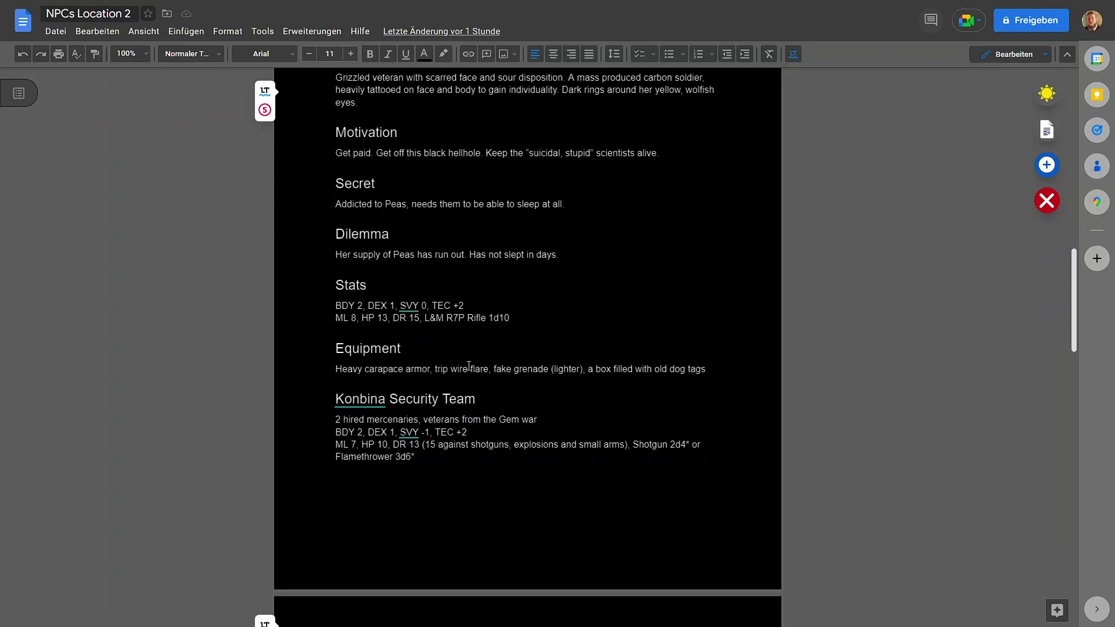
click(375, 370)
scroll(527, 324, down, 1)
click(406, 342)
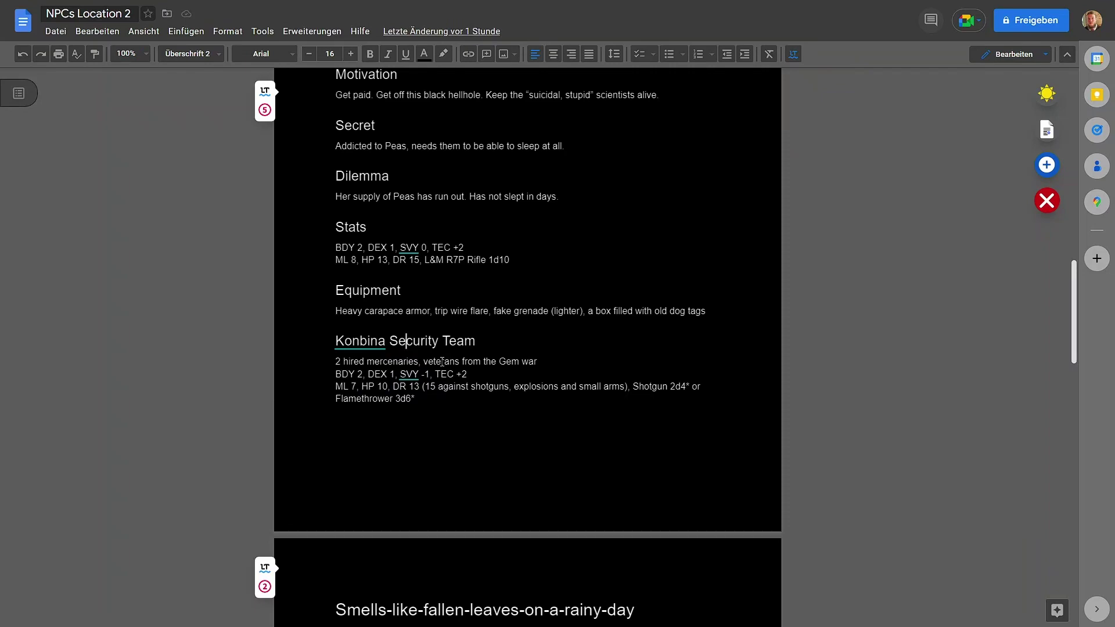
click(400, 362)
scroll(371, 379, up, 4)
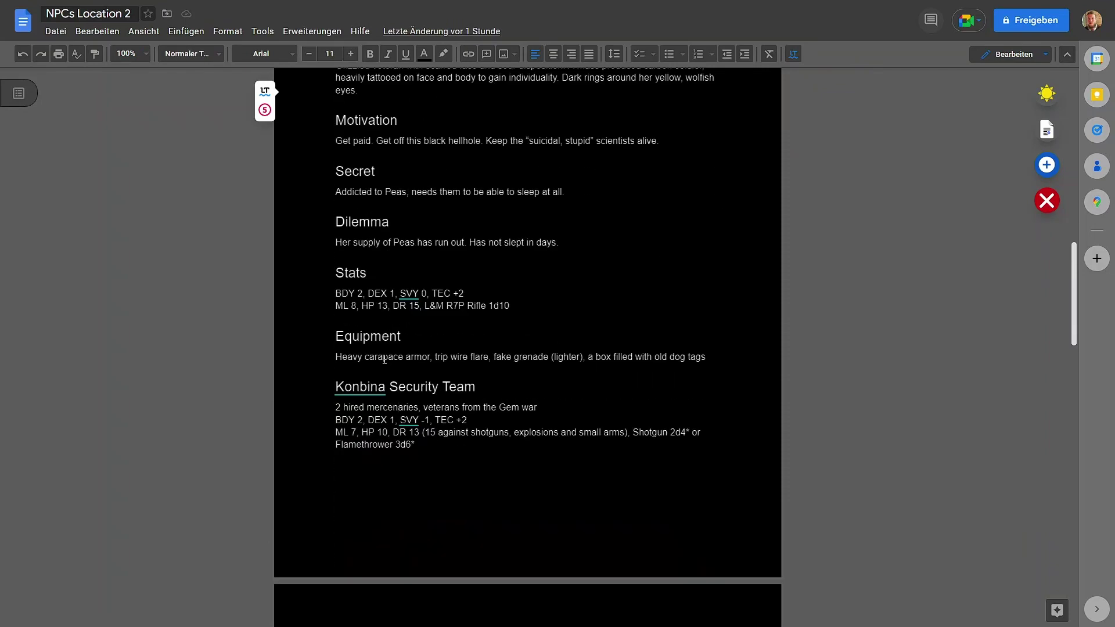
scroll(371, 379, down, 3)
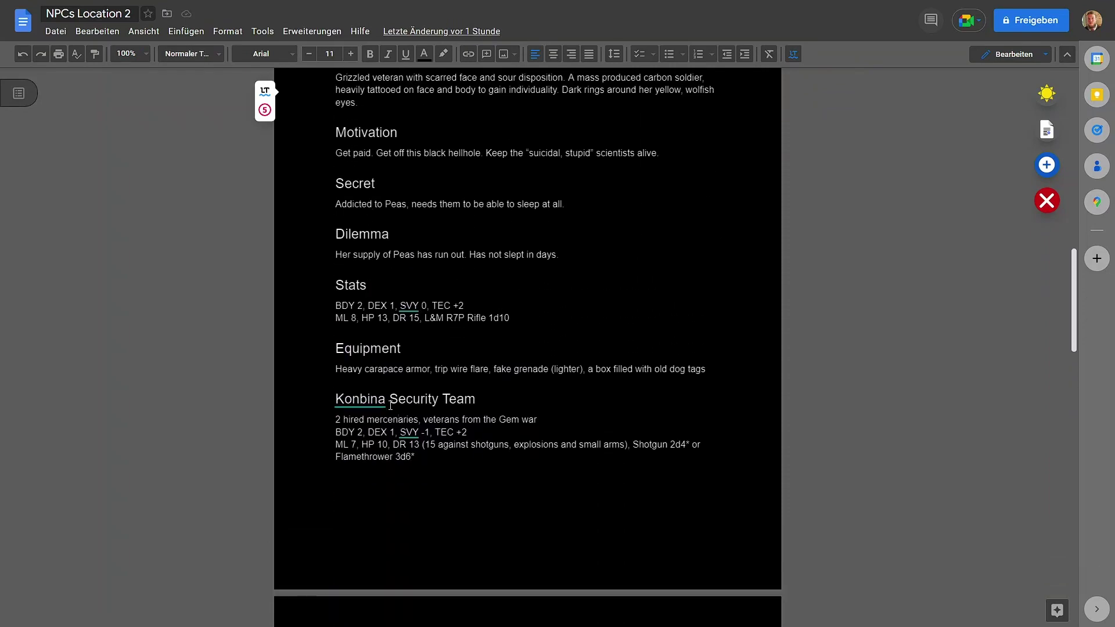
click(342, 419)
click(428, 422)
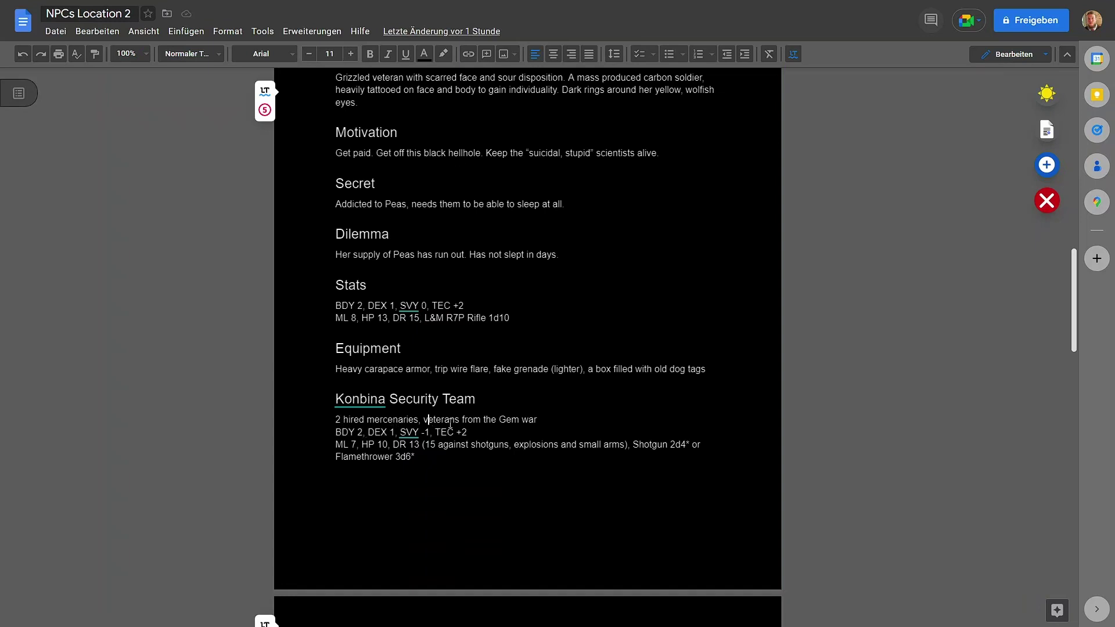
click(512, 420)
scroll(471, 394, down, 1)
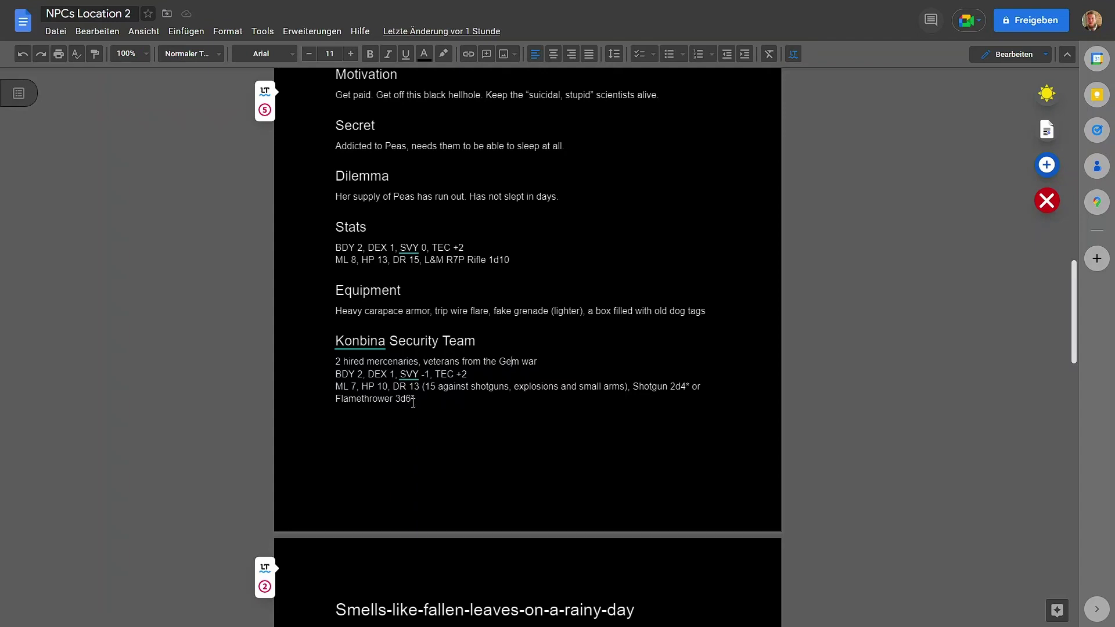
scroll(539, 259, down, 3)
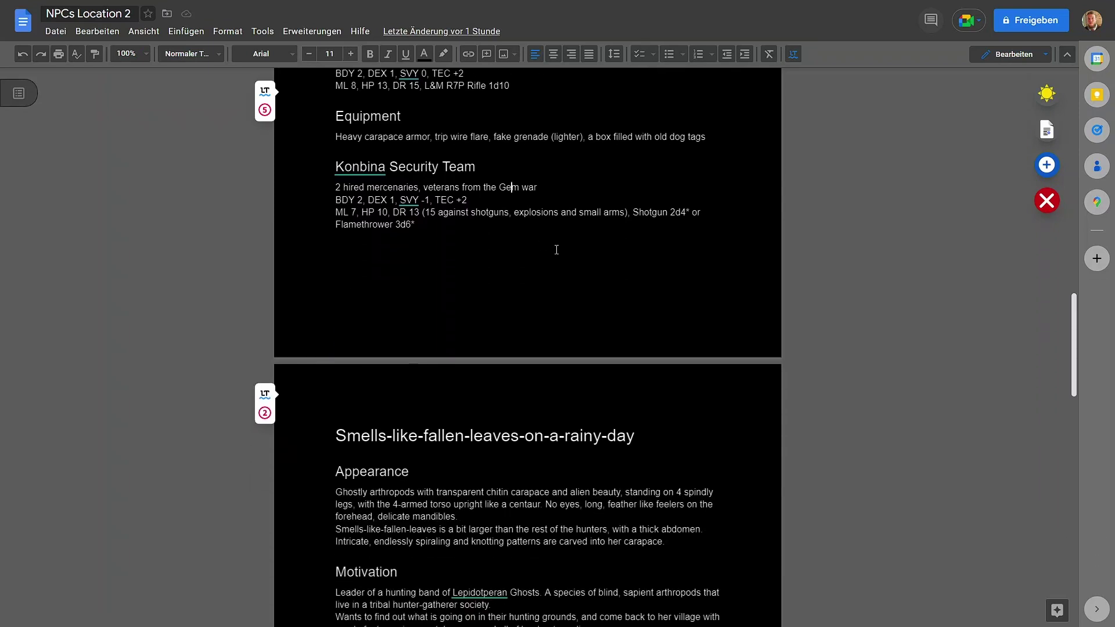
scroll(551, 243, down, 1)
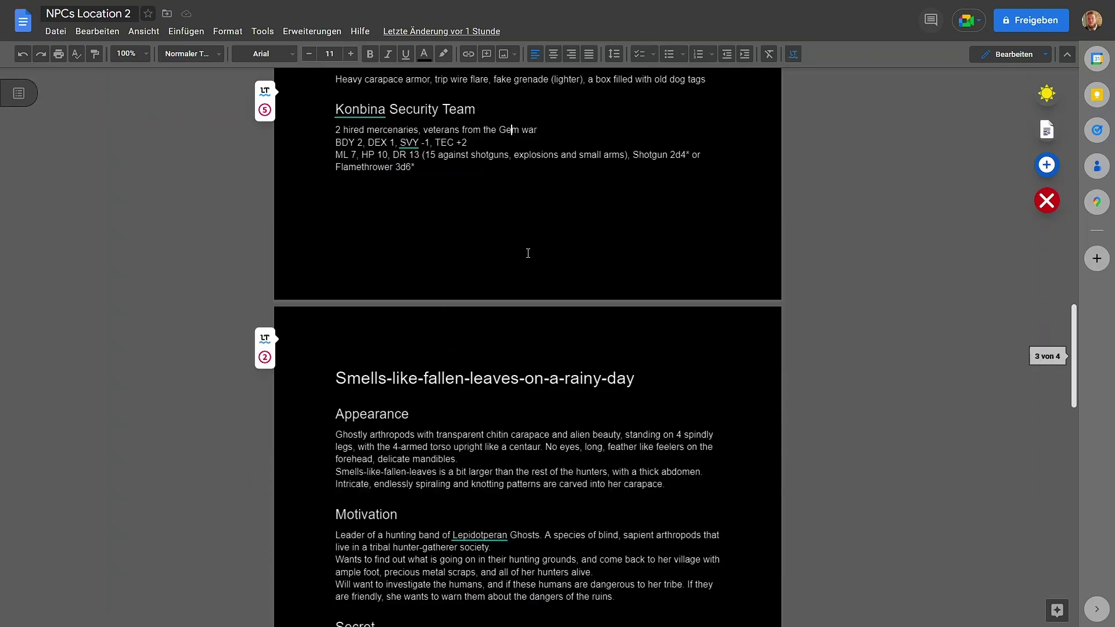
click(438, 377)
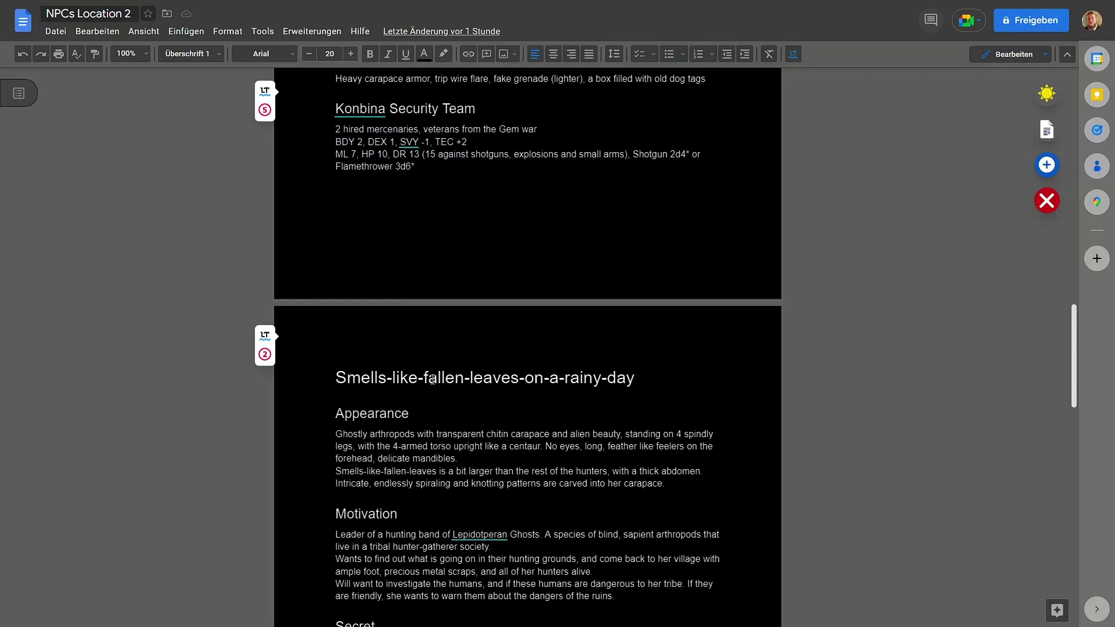
scroll(434, 378, down, 3)
key(Down)
key(Down)
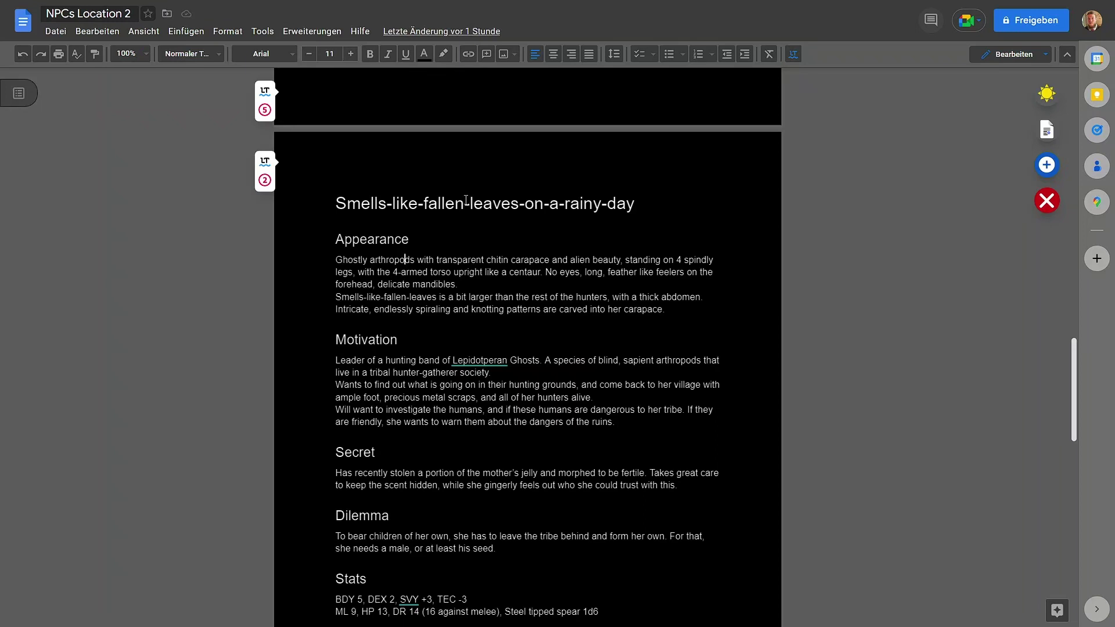
click(419, 204)
click(404, 284)
click(364, 297)
click(463, 385)
click(363, 386)
click(616, 423)
scroll(396, 298, down, 3)
click(395, 298)
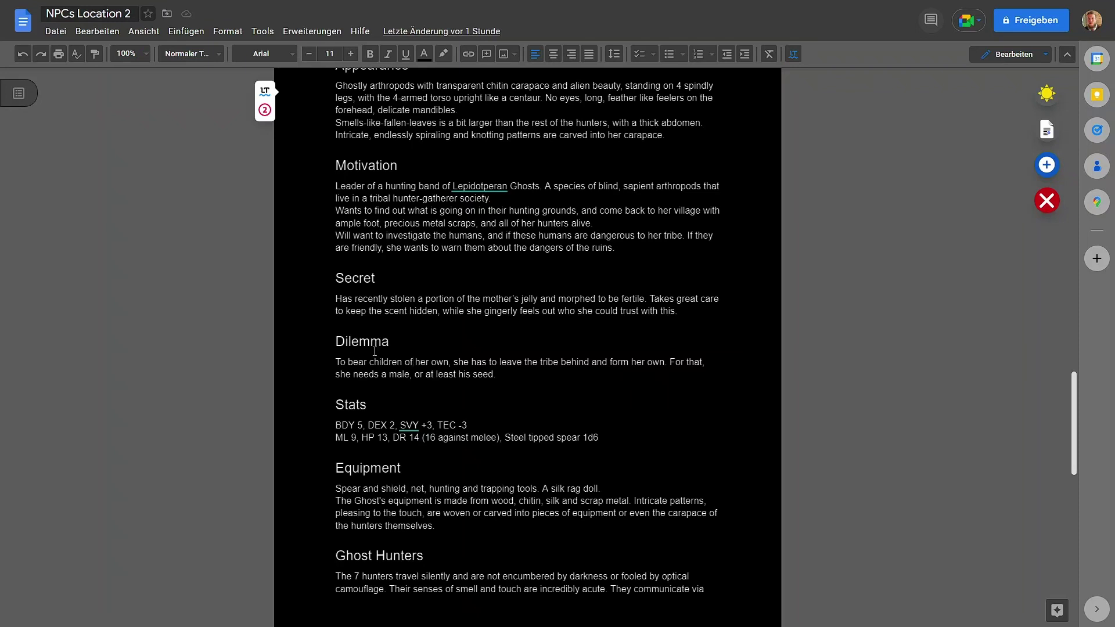
click(412, 363)
scroll(494, 360, up, 2)
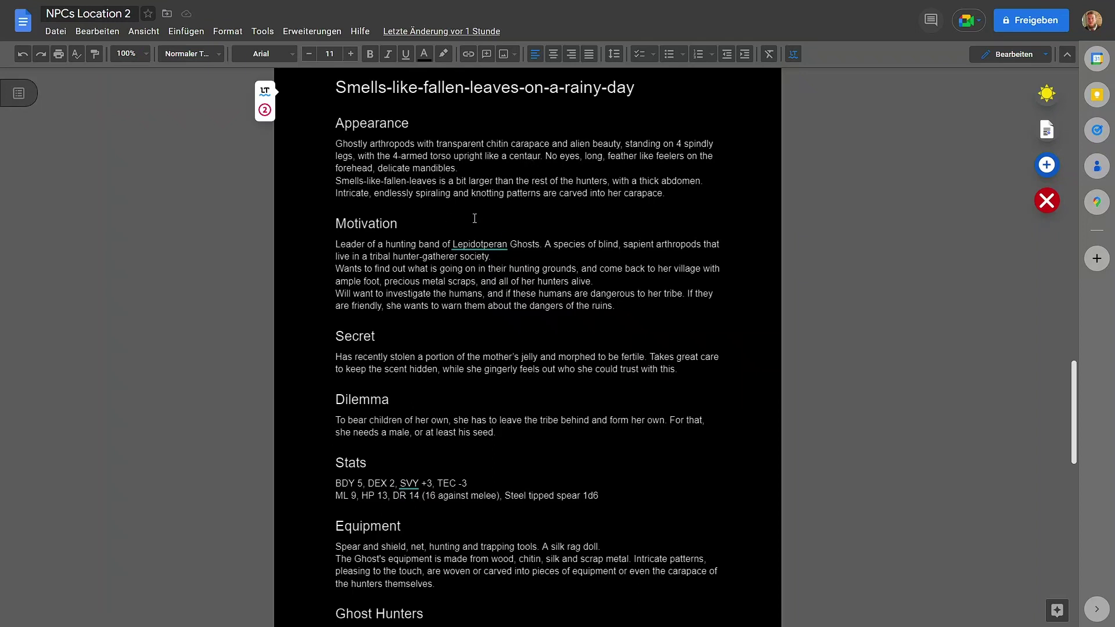
scroll(499, 317, down, 4)
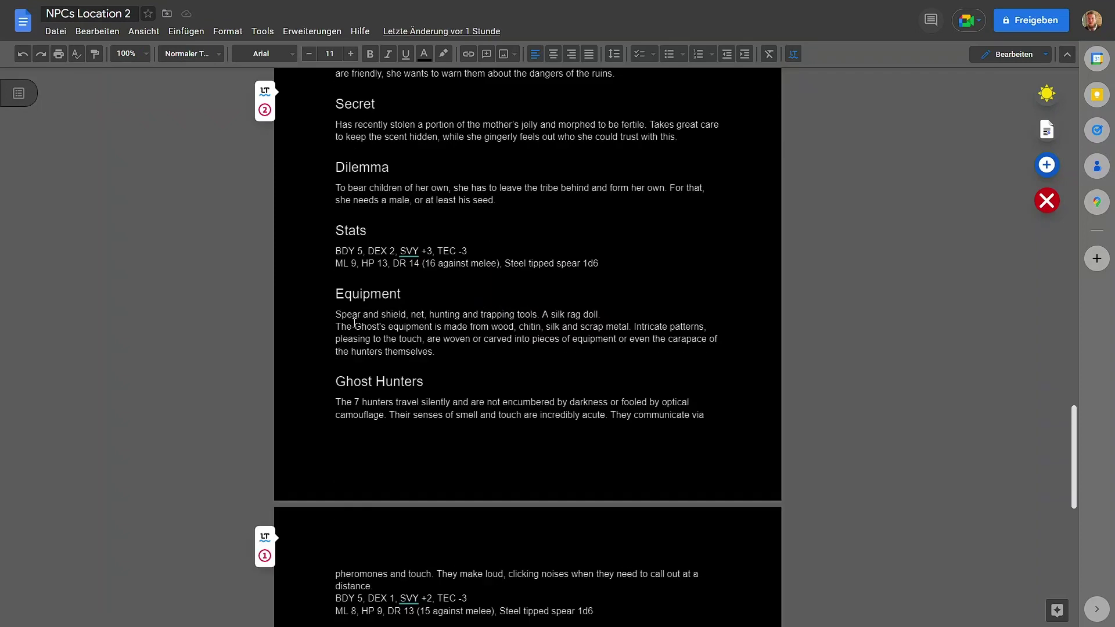
click(352, 326)
click(445, 316)
click(443, 348)
scroll(443, 345, down, 2)
key(Down)
key(Down)
key(Down)
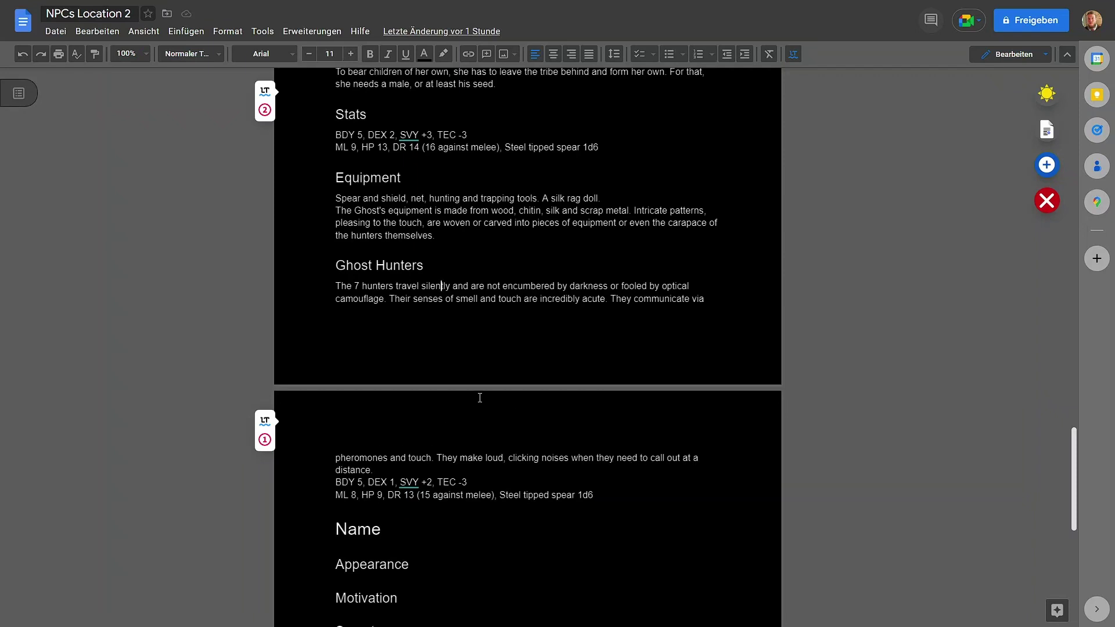
scroll(448, 402, up, 2)
scroll(455, 404, down, 2)
scroll(462, 336, down, 1)
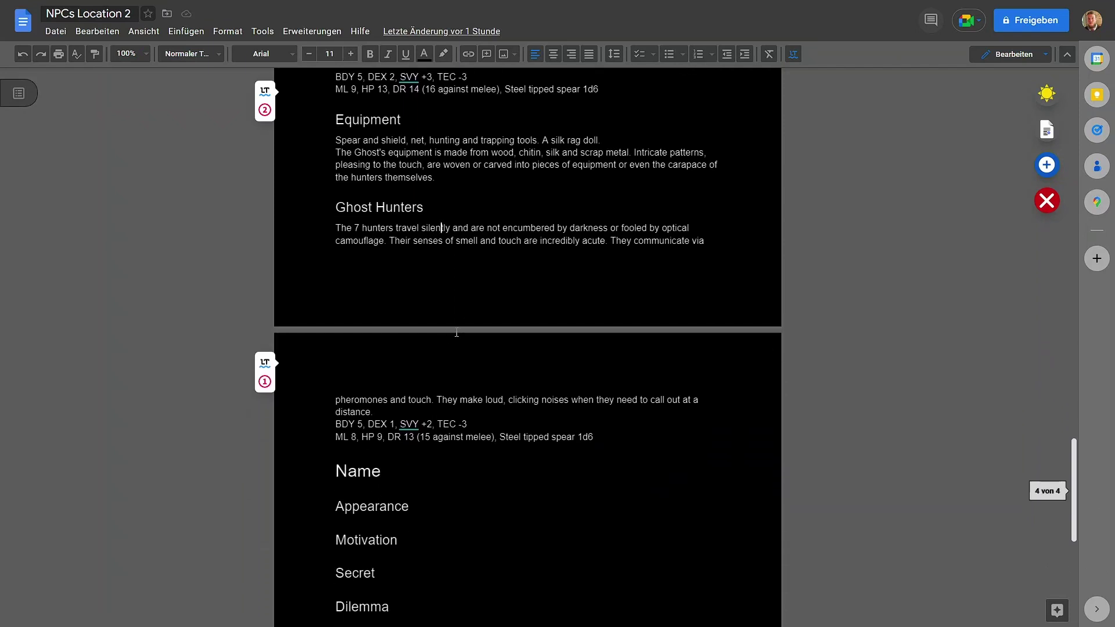
scroll(464, 336, down, 1)
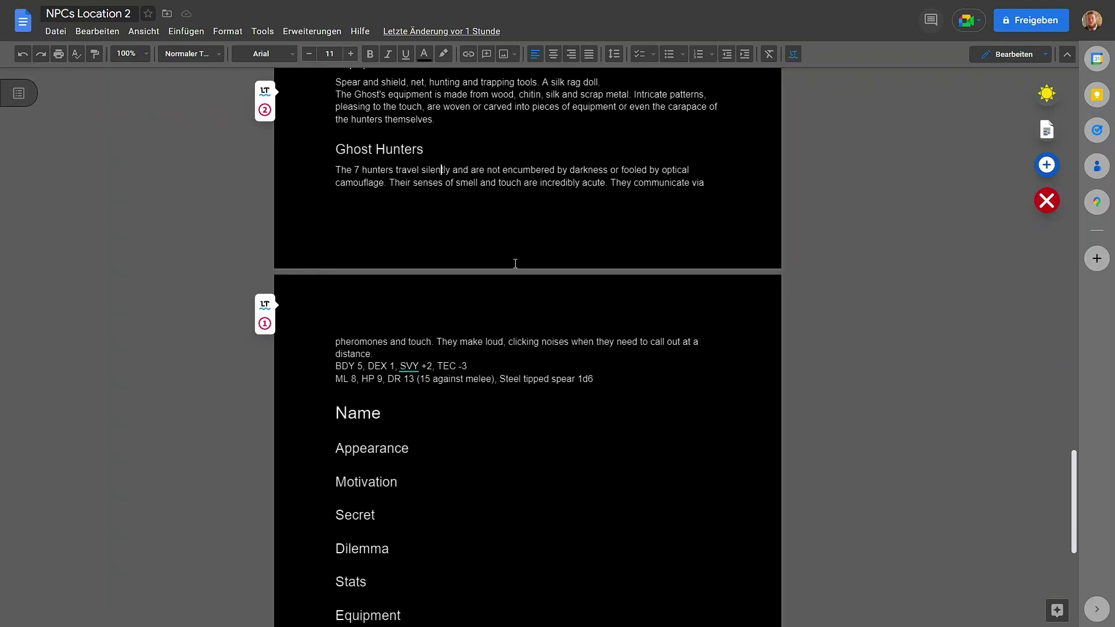
scroll(512, 262, down, 6)
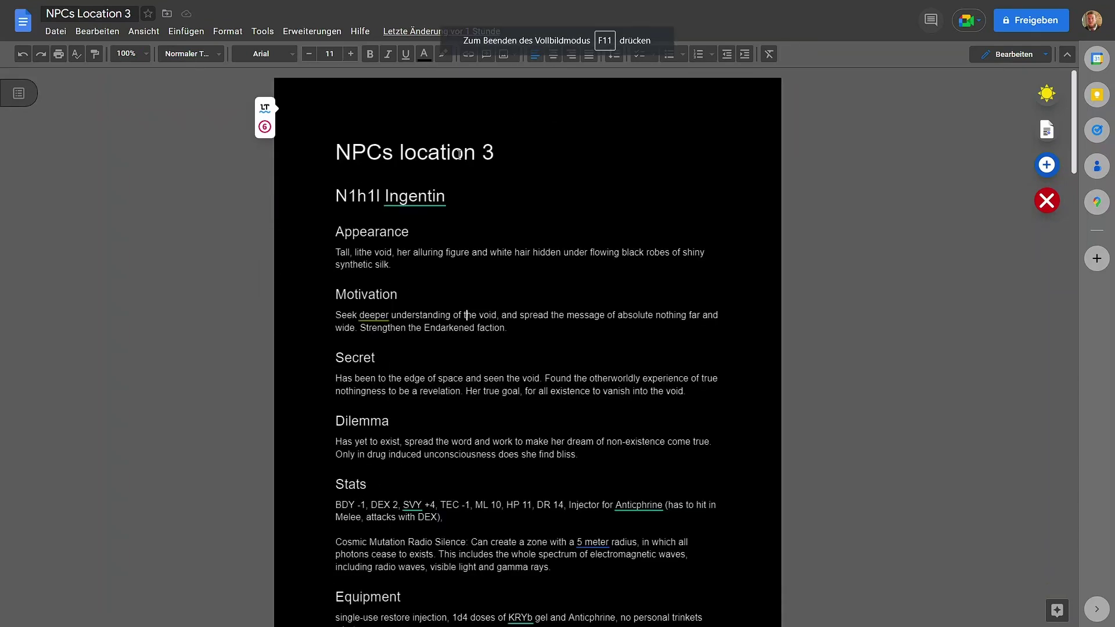
click(460, 146)
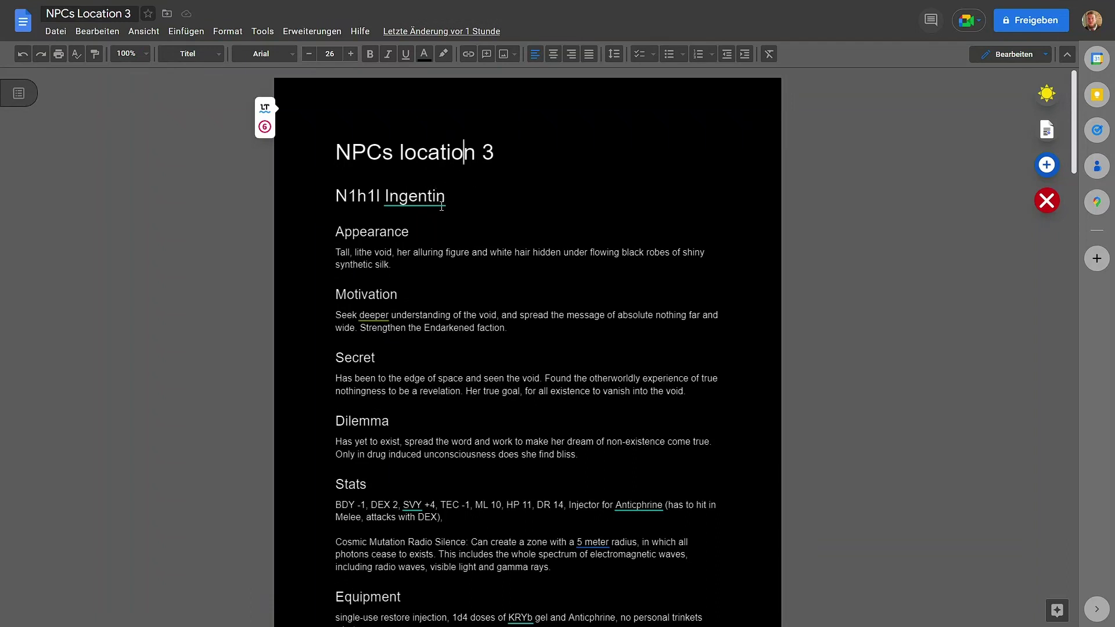
click(418, 197)
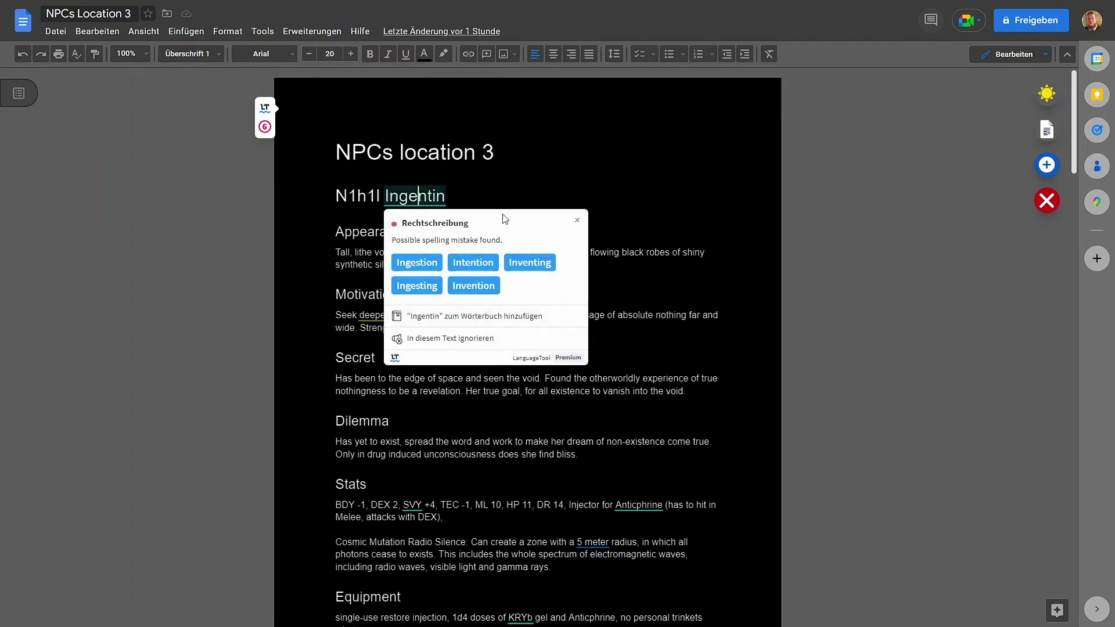
click(348, 198)
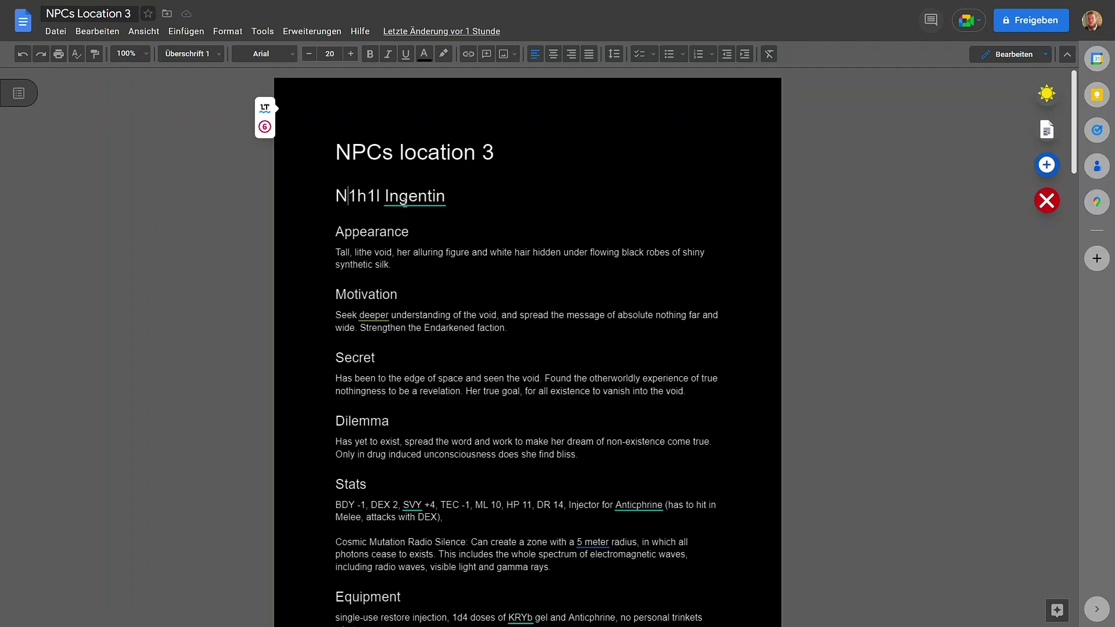
click(359, 195)
click(416, 197)
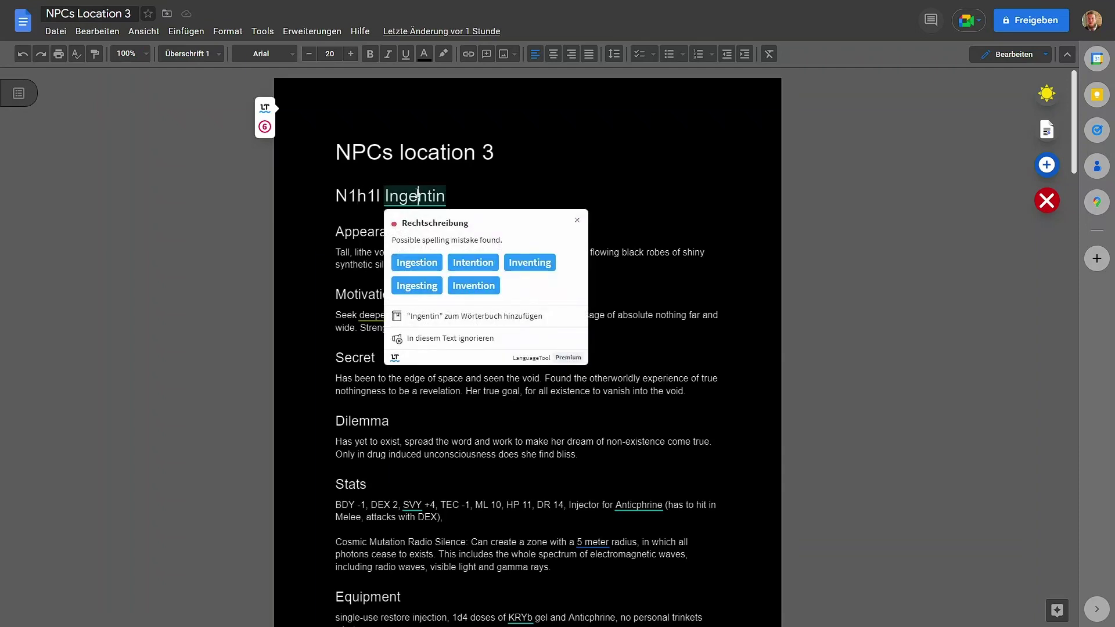
click(368, 196)
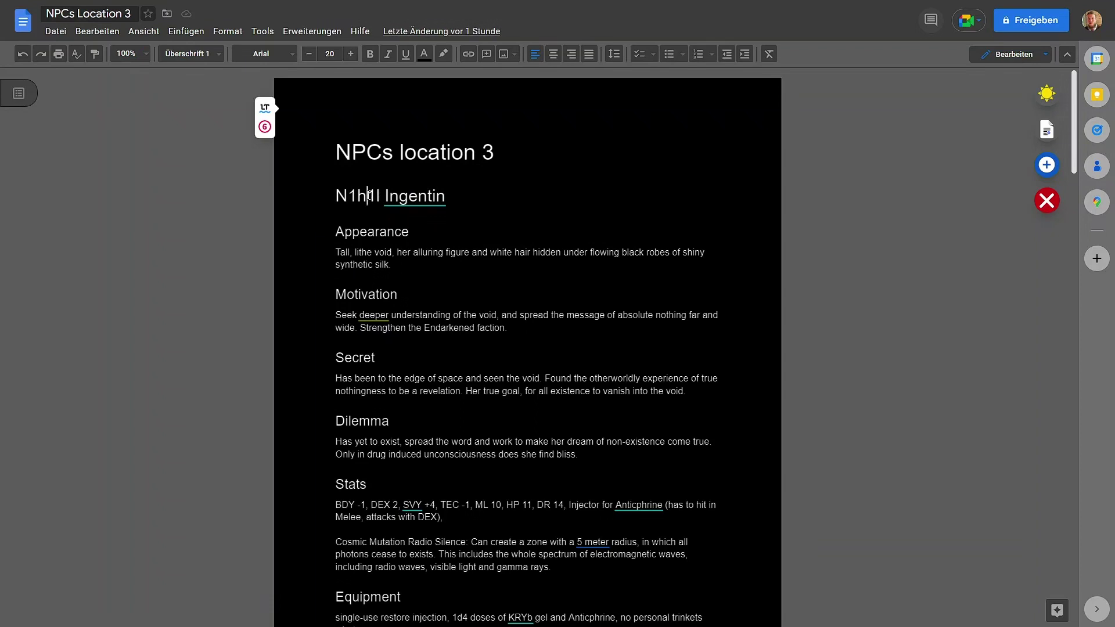
click(358, 257)
click(397, 264)
click(489, 329)
Step: Insert 'is' after 'goal' in N1h1l Ingentin's Secret paragraph
scroll(490, 331, down, 2)
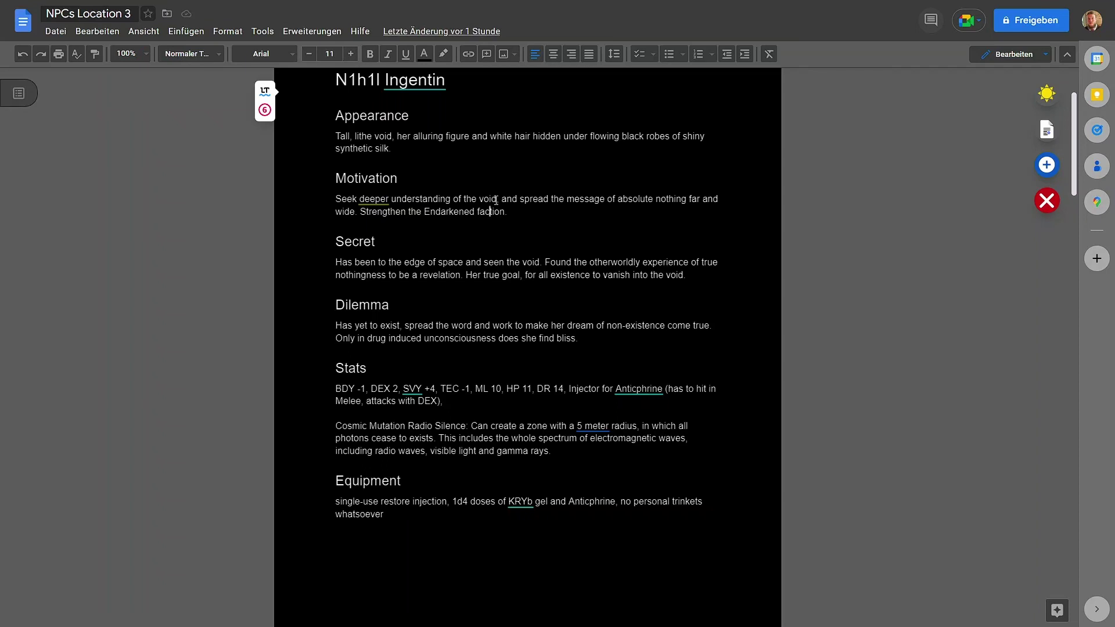
click(410, 262)
click(550, 264)
click(519, 276)
text(is)
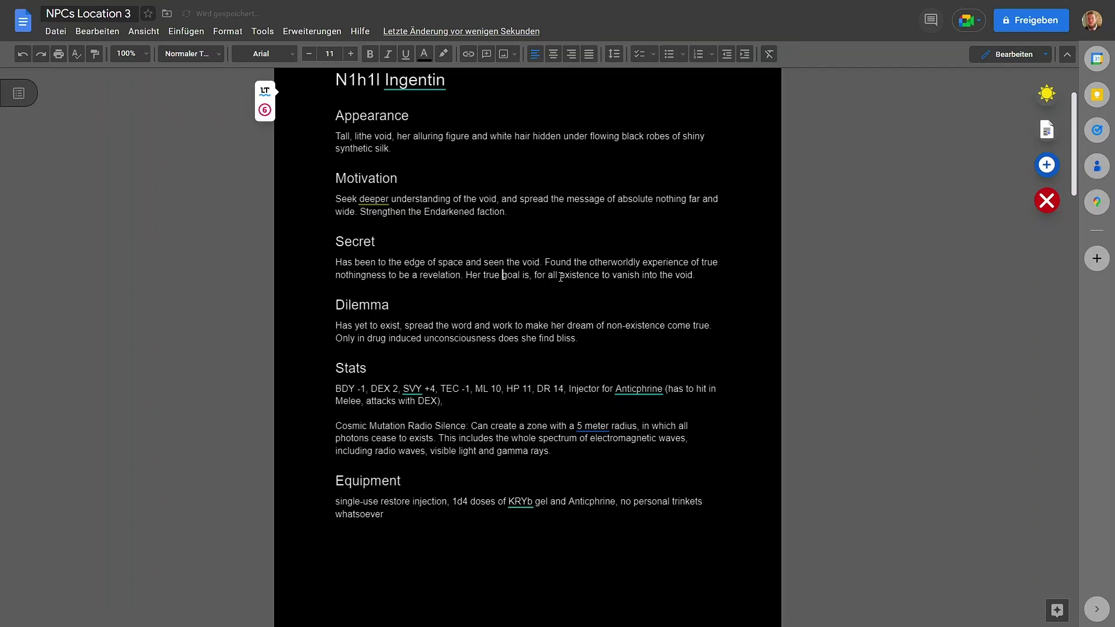
Step: Check the end of the Secret sentence and proofread the Dilemma paragraph
click(641, 276)
click(694, 275)
click(481, 337)
click(500, 325)
click(418, 384)
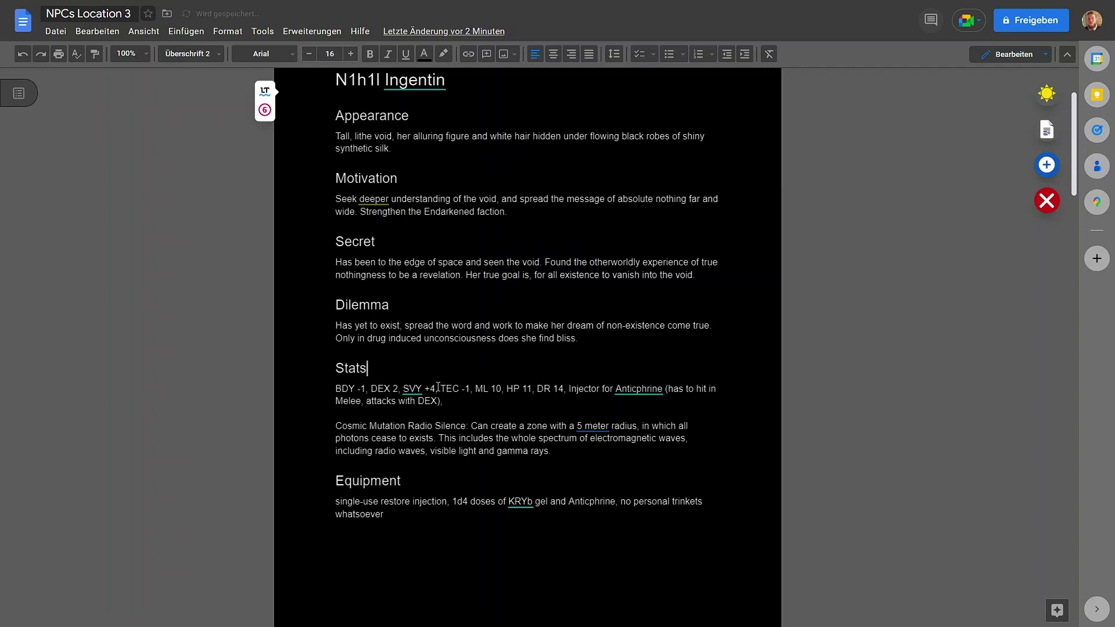
click(435, 388)
mouse_move(655, 393)
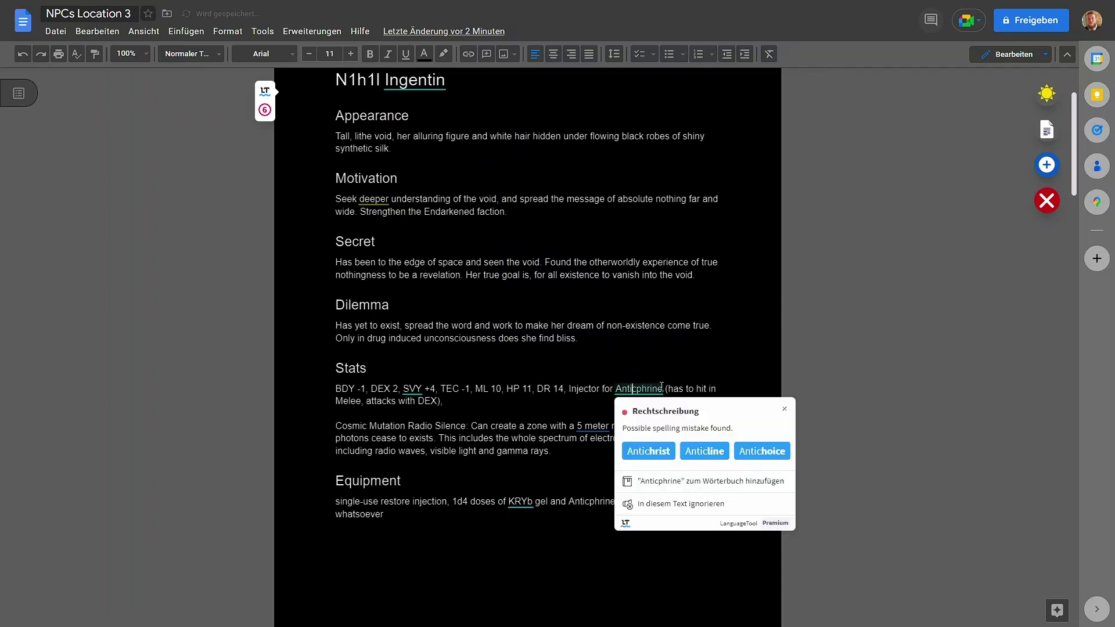
click(674, 389)
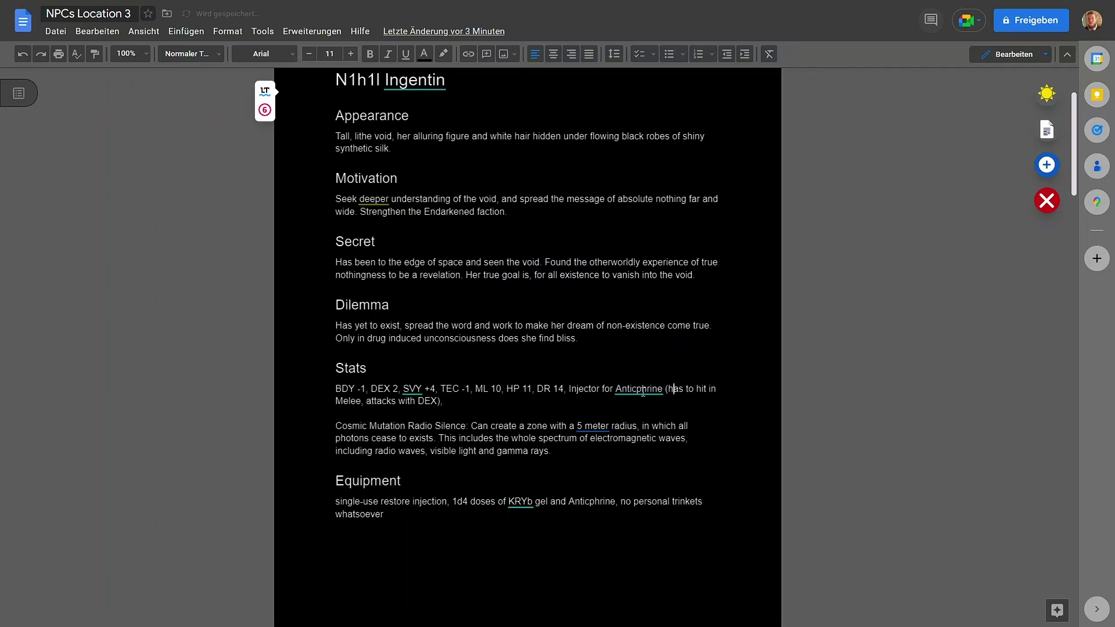
click(679, 389)
click(381, 433)
scroll(566, 279, down, 2)
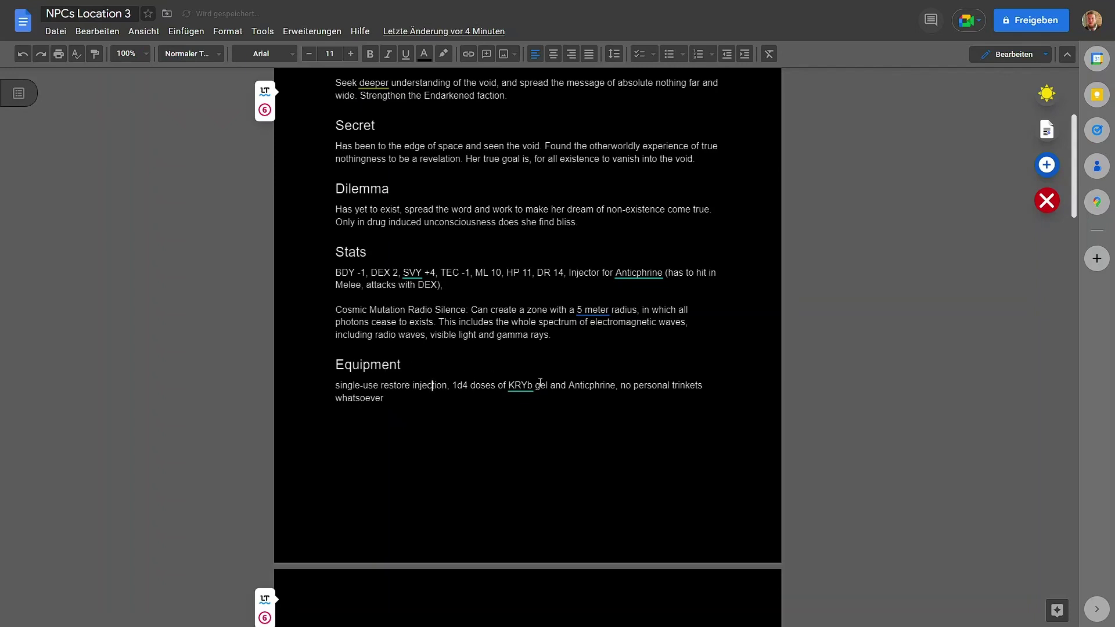
click(601, 386)
scroll(366, 206, down, 7)
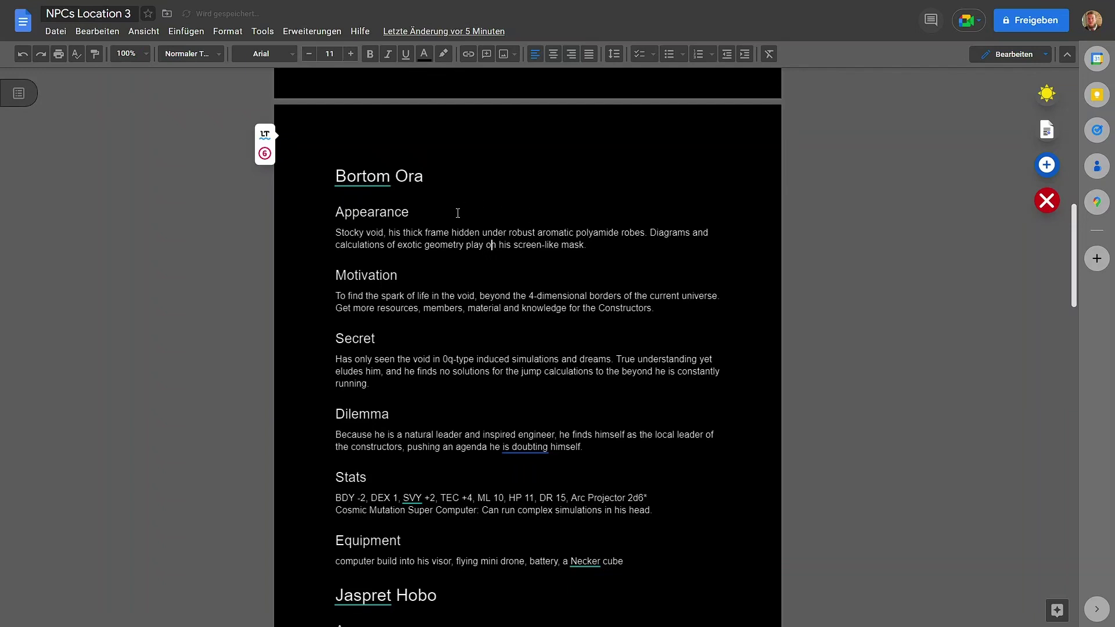
click(376, 212)
click(535, 233)
click(475, 296)
click(397, 371)
Step: Capitalize 'Constructors' in Bortom Ora's Dilemma and proofread the rest of the sentence
click(409, 434)
click(355, 446)
key(BackSpace)
text(C)
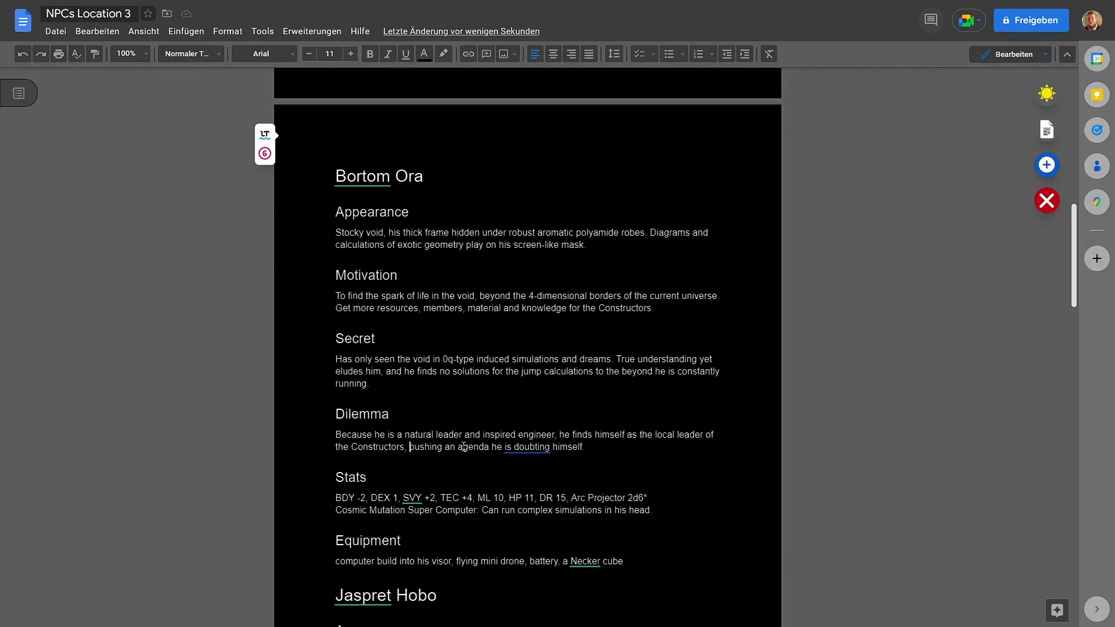
click(490, 446)
click(568, 446)
scroll(565, 447, down, 1)
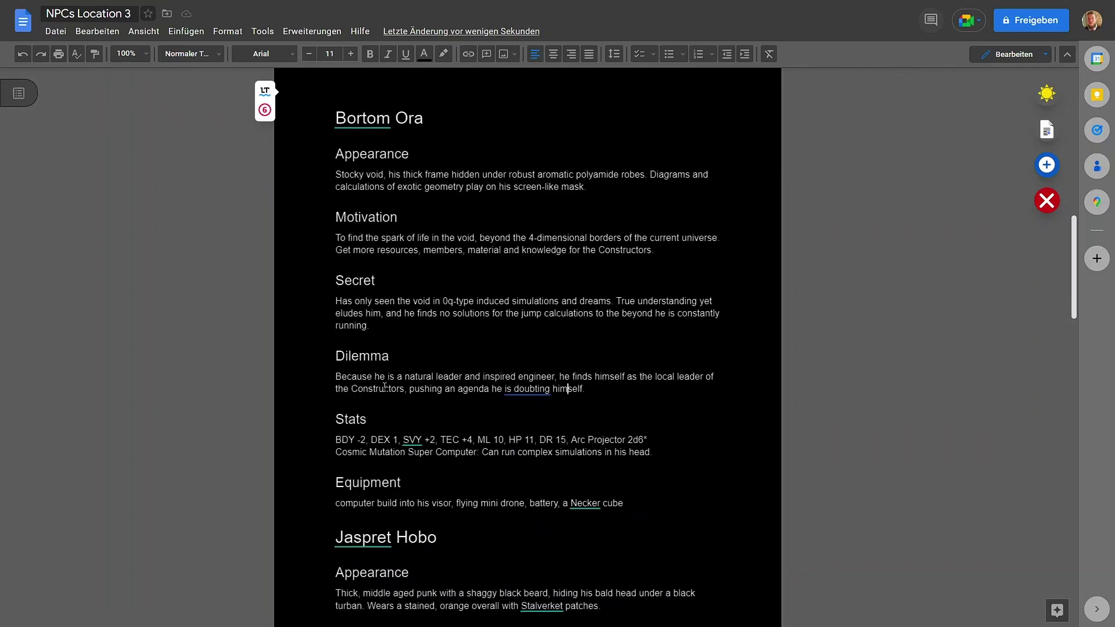
click(370, 452)
click(491, 453)
click(652, 452)
click(358, 503)
scroll(514, 274, down, 5)
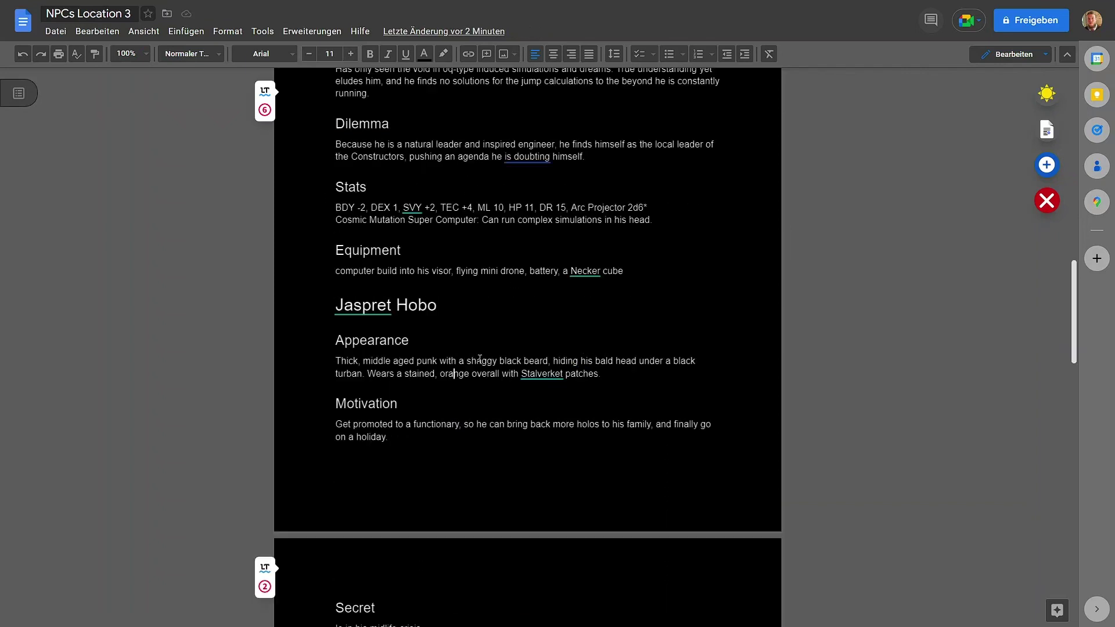
click(453, 315)
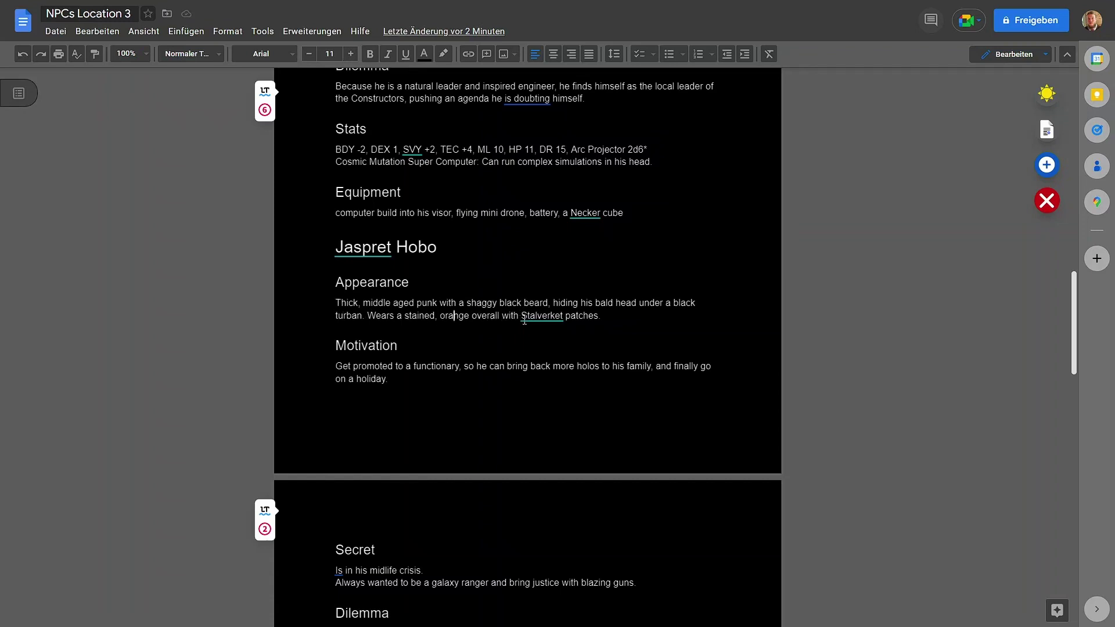
scroll(564, 207, down, 2)
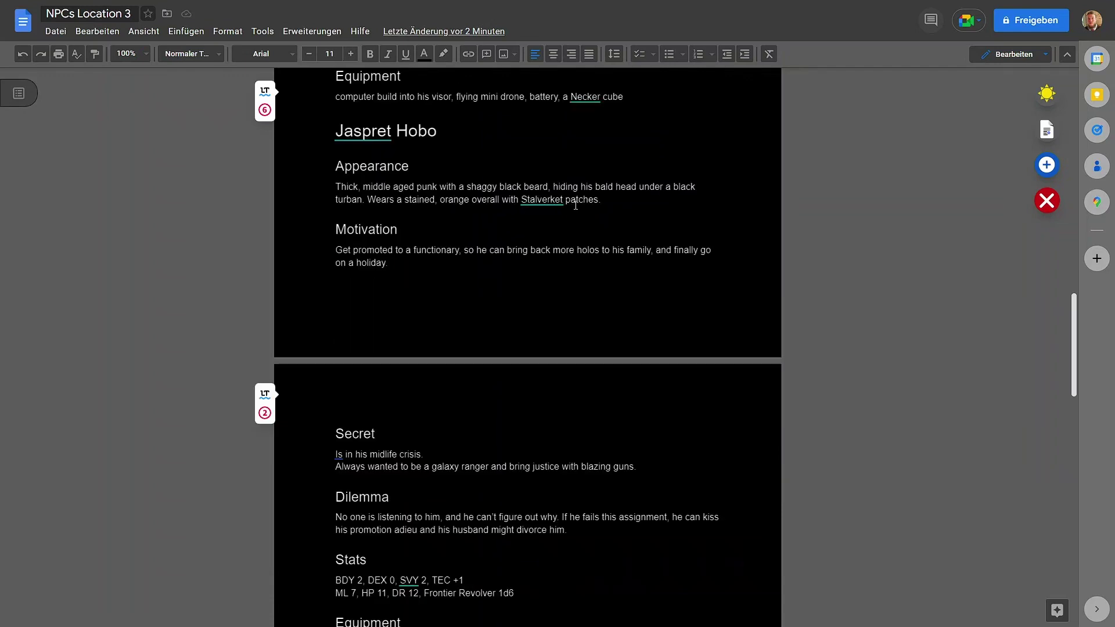
click(575, 204)
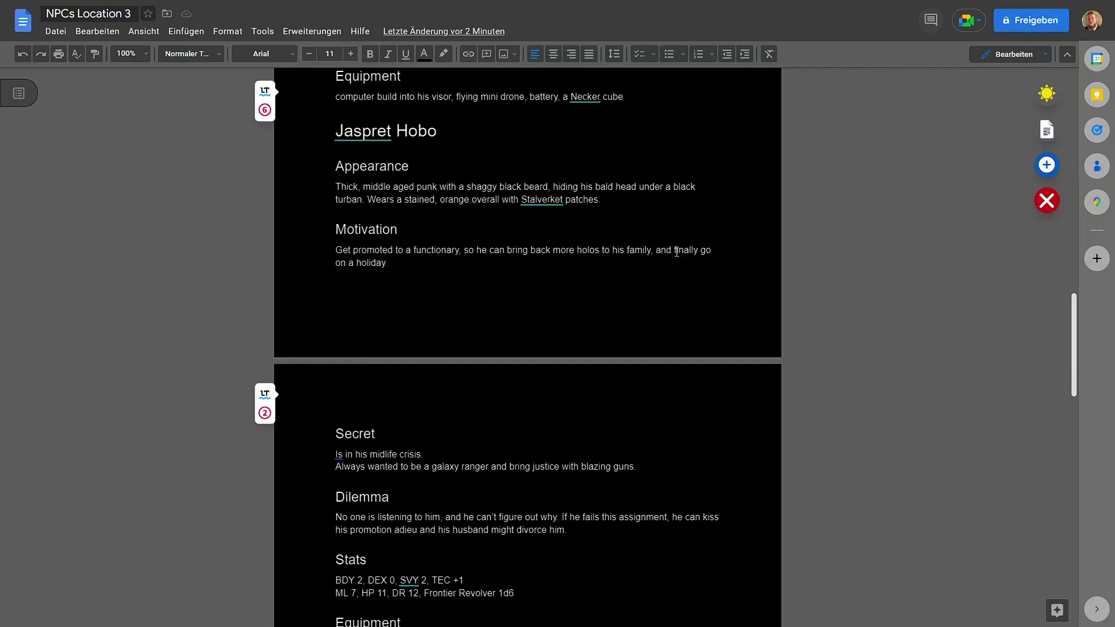
scroll(568, 274, down, 2)
scroll(568, 273, down, 1)
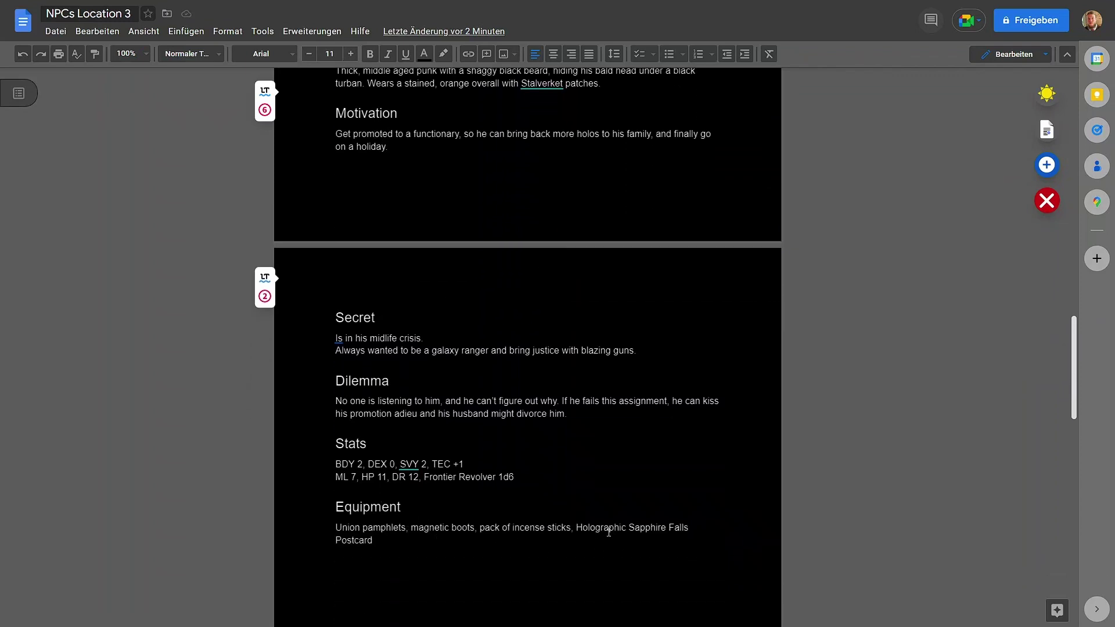
click(591, 533)
click(365, 317)
click(370, 341)
scroll(459, 402, up, 1)
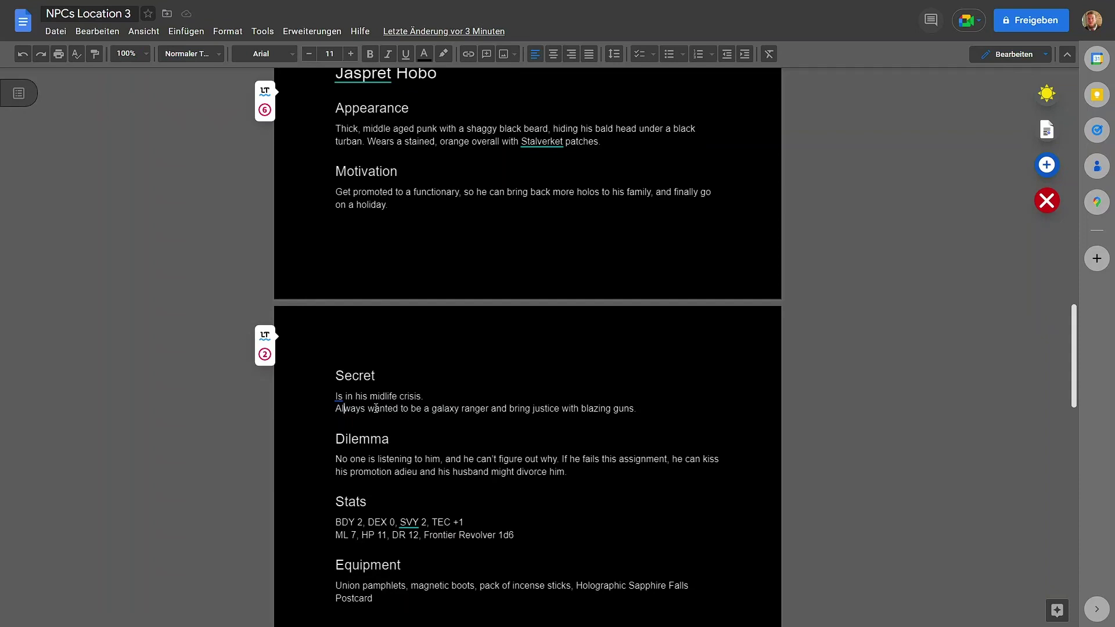
click(387, 398)
scroll(386, 397, down, 2)
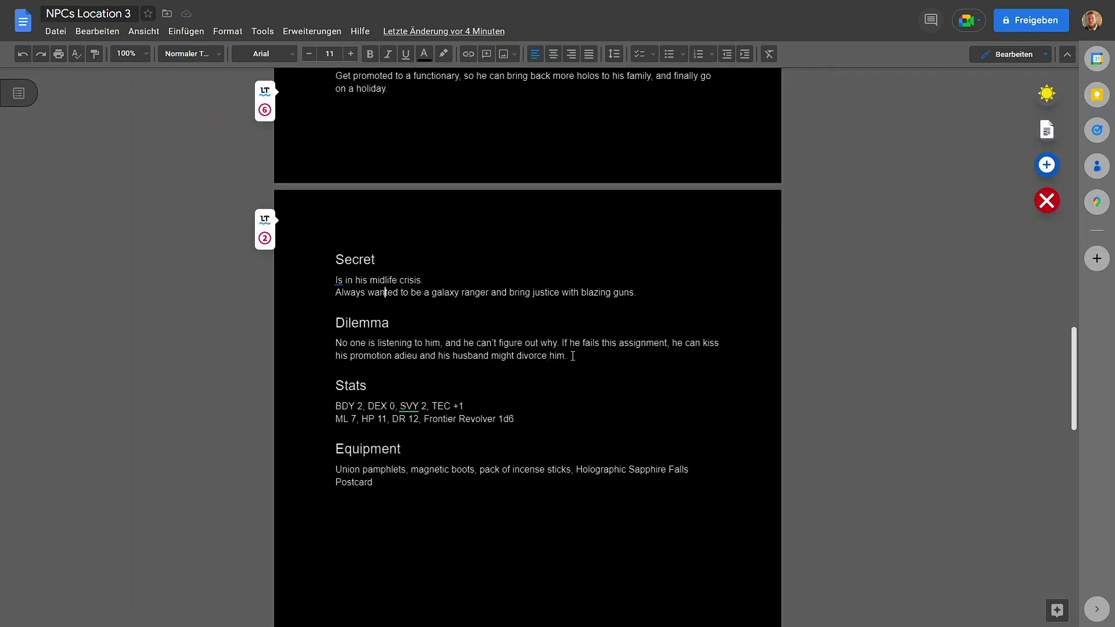
click(547, 356)
scroll(550, 338, up, 2)
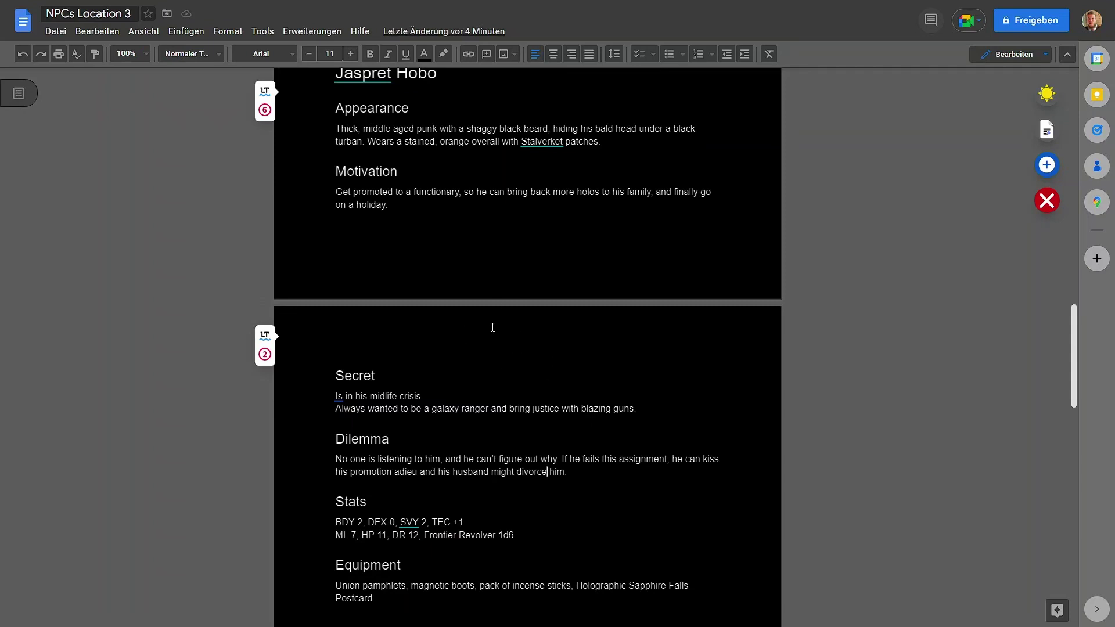
scroll(490, 320, up, 1)
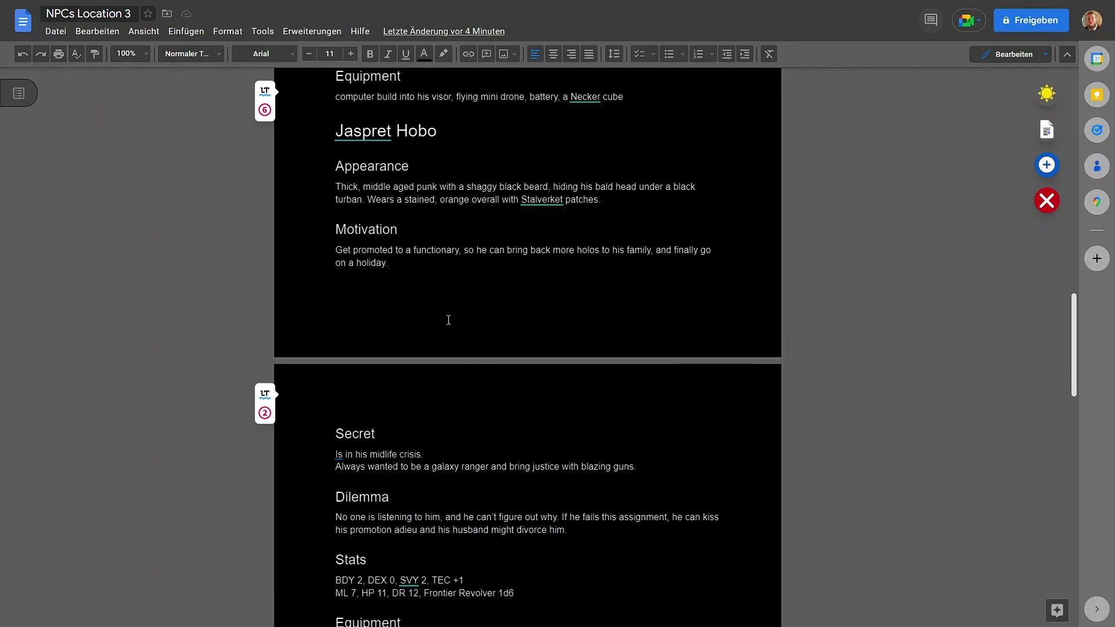
scroll(415, 368, up, 10)
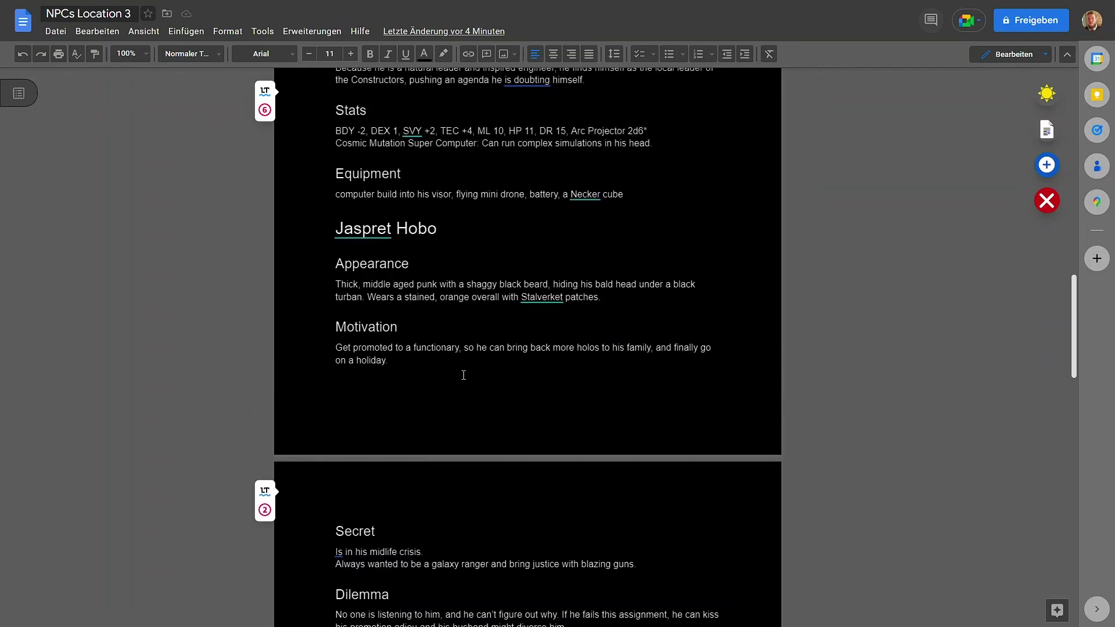
scroll(499, 375, up, 8)
scroll(509, 371, down, 15)
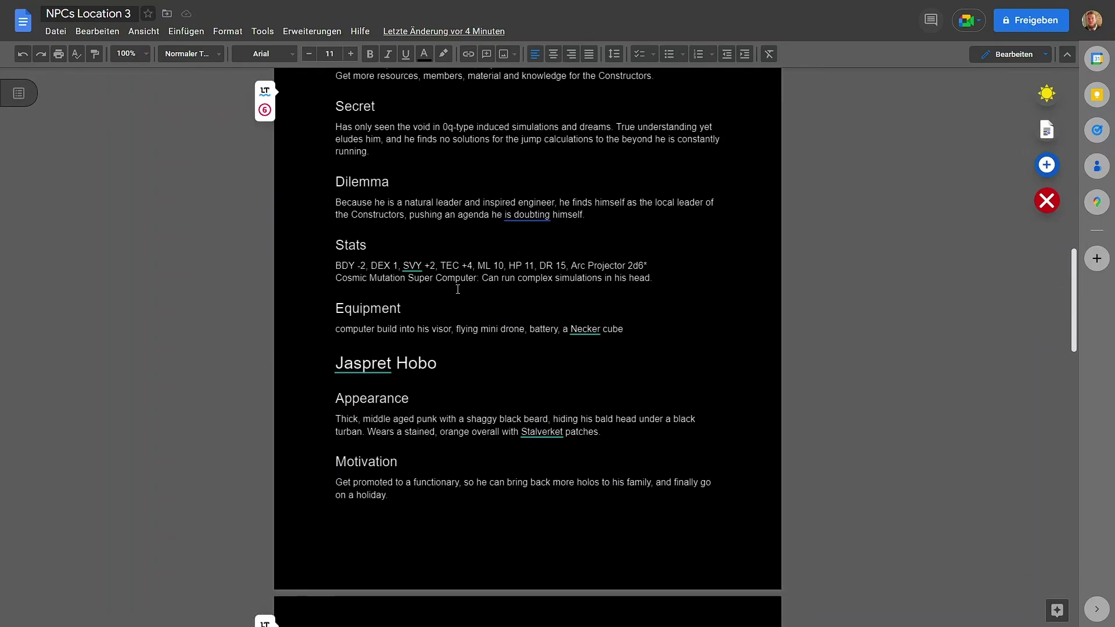
scroll(458, 291, down, 3)
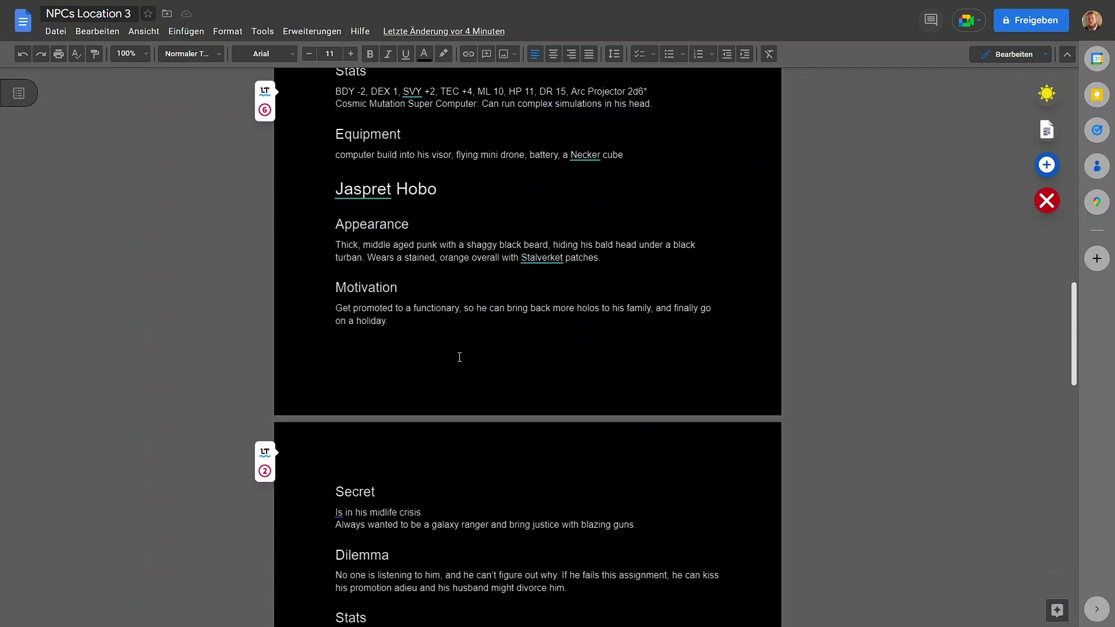
scroll(458, 351, down, 1)
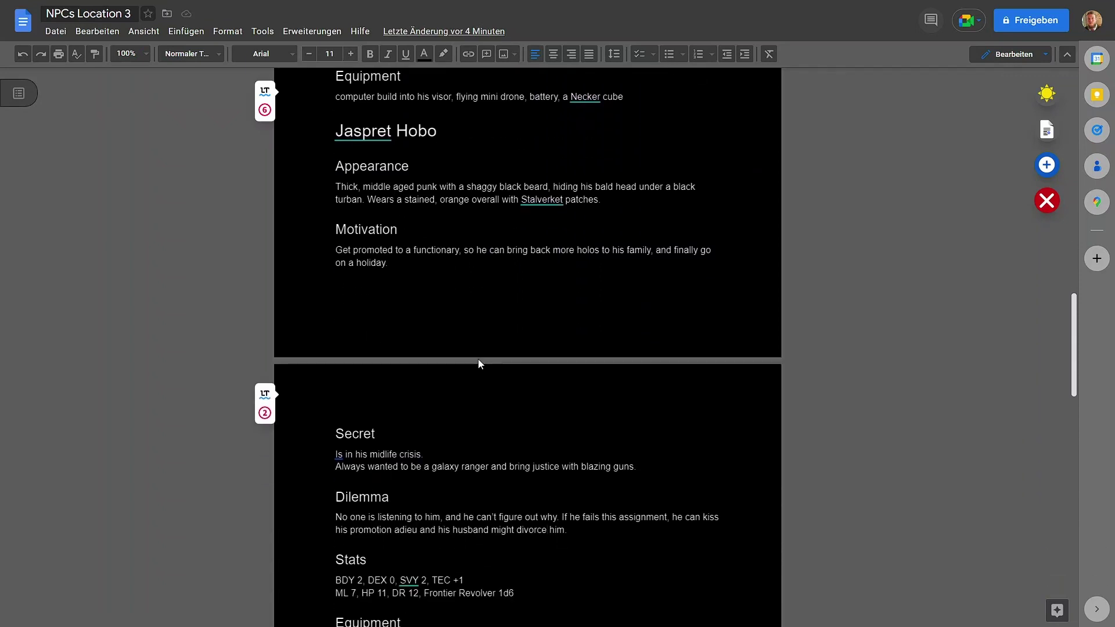
scroll(478, 357, down, 1)
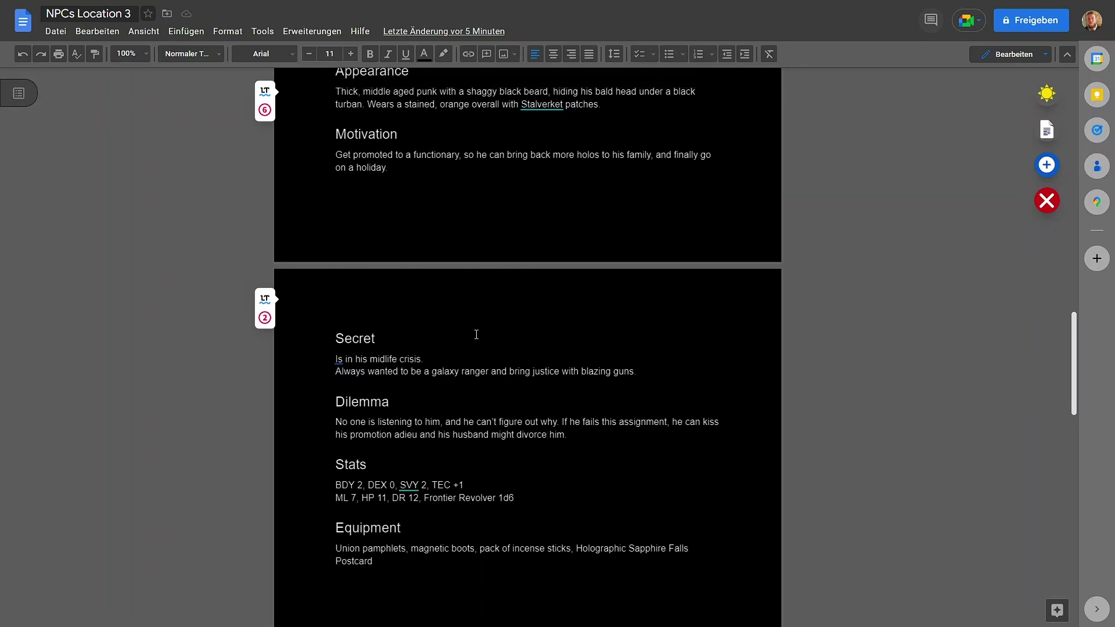
scroll(476, 335, up, 10)
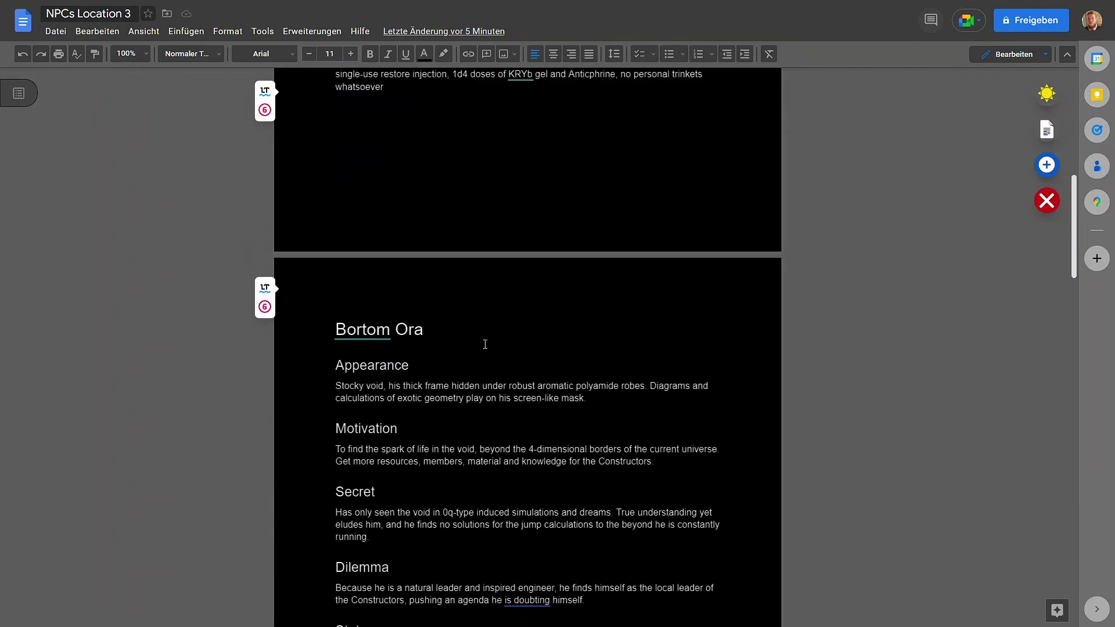
scroll(485, 344, up, 7)
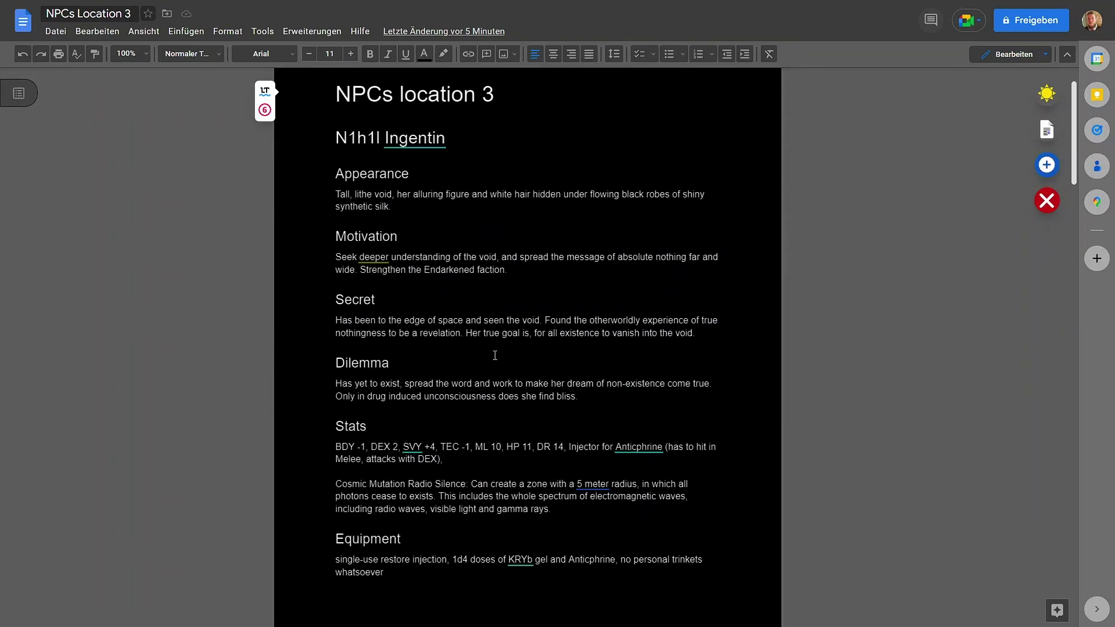
scroll(495, 355, up, 1)
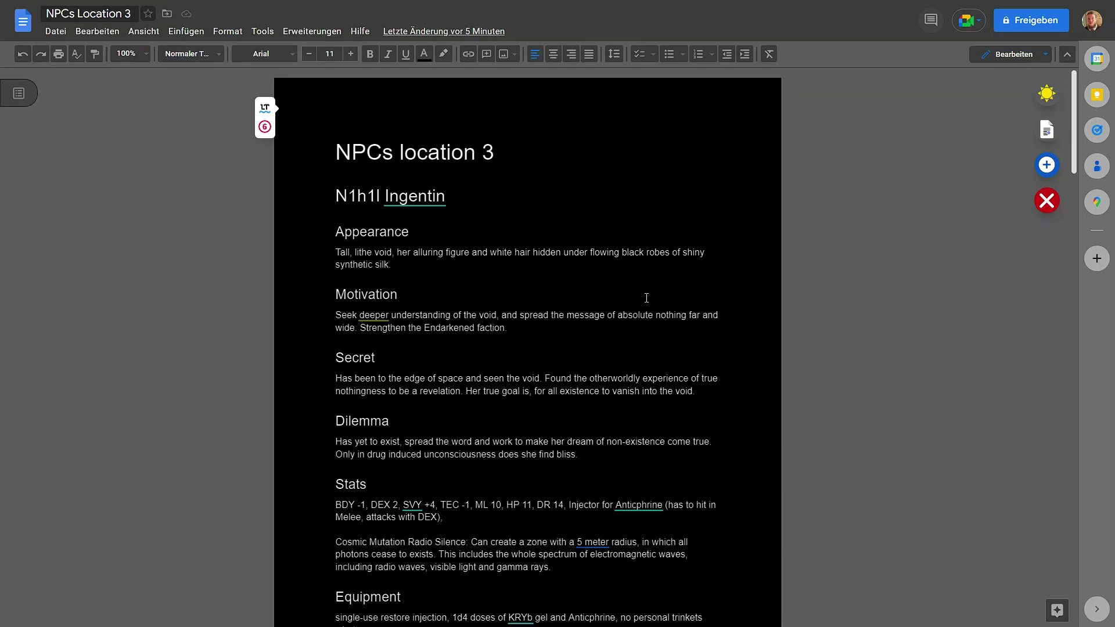